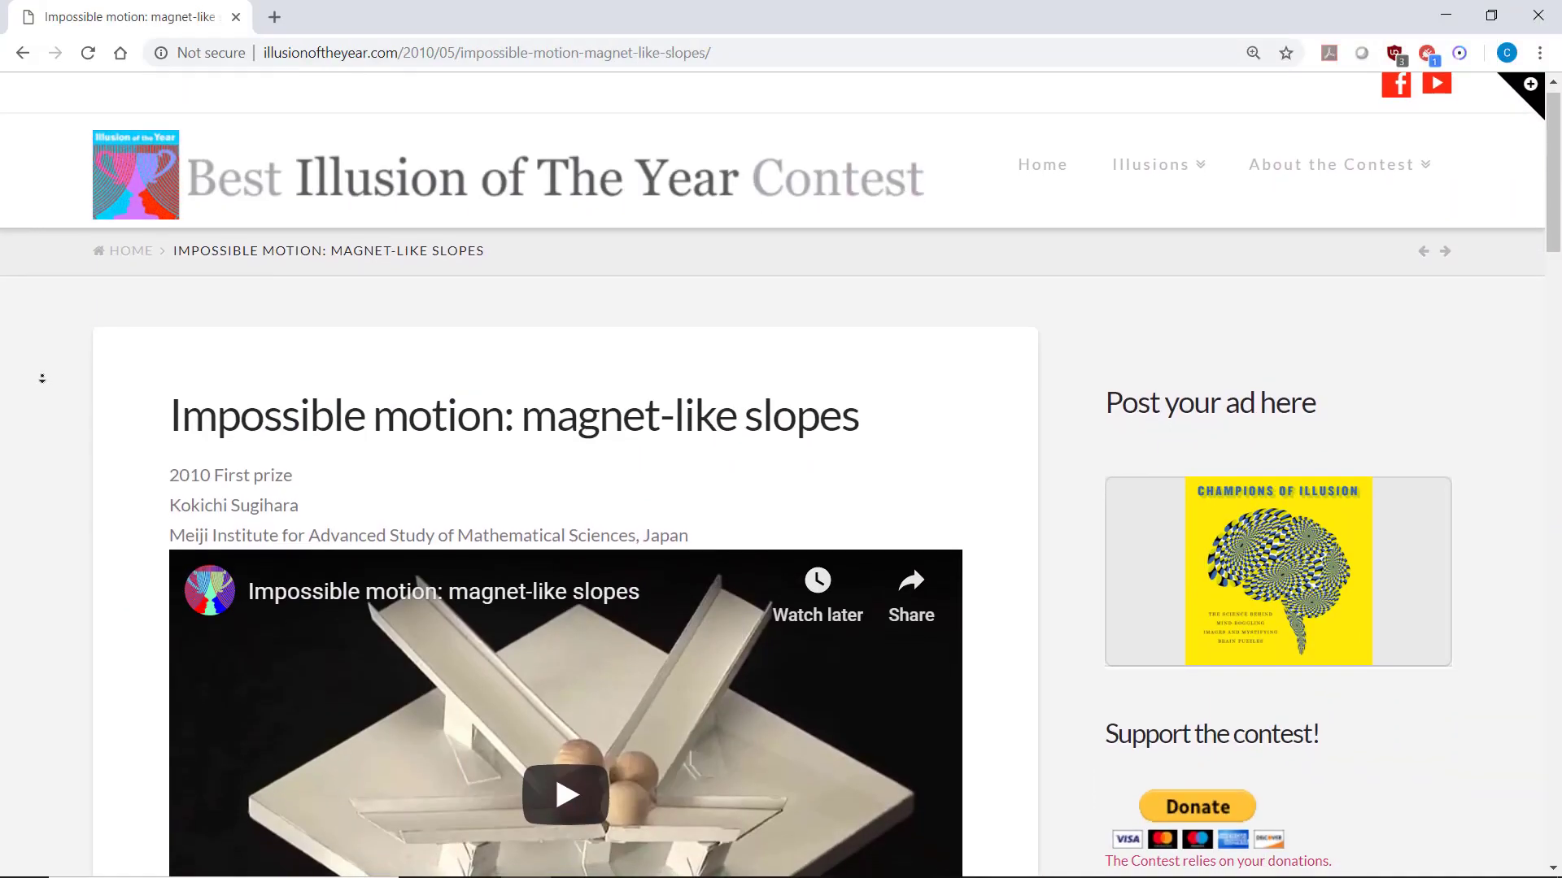
{"action": "scroll", "coordinate": [42, 379], "scroll_direction": "down", "scroll_amount": 1}
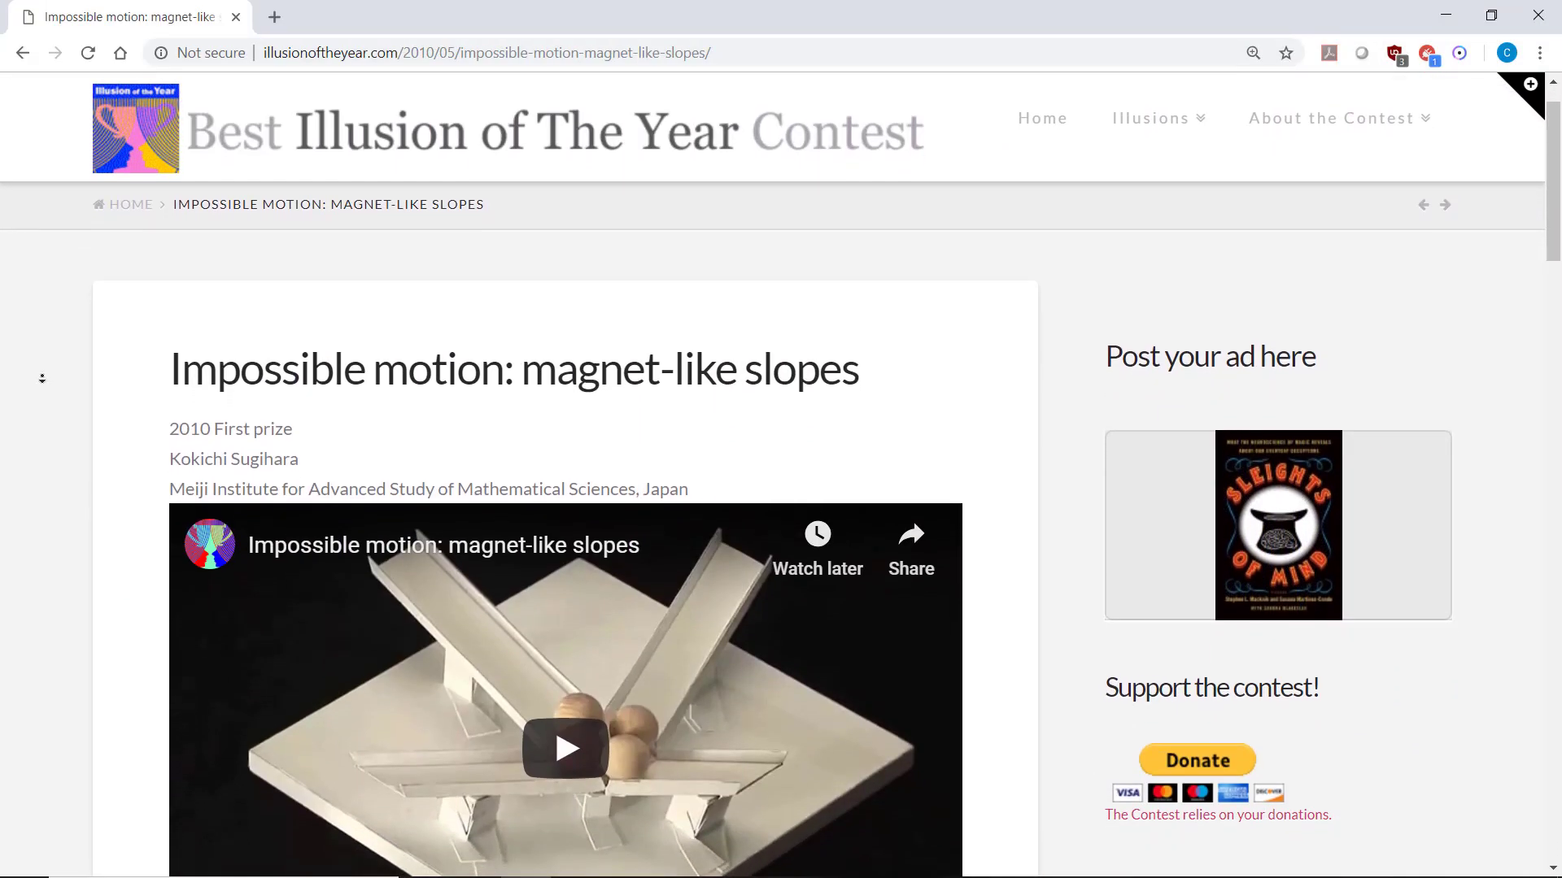
{"action": "scroll", "coordinate": [42, 378], "scroll_direction": "down", "scroll_amount": 1}
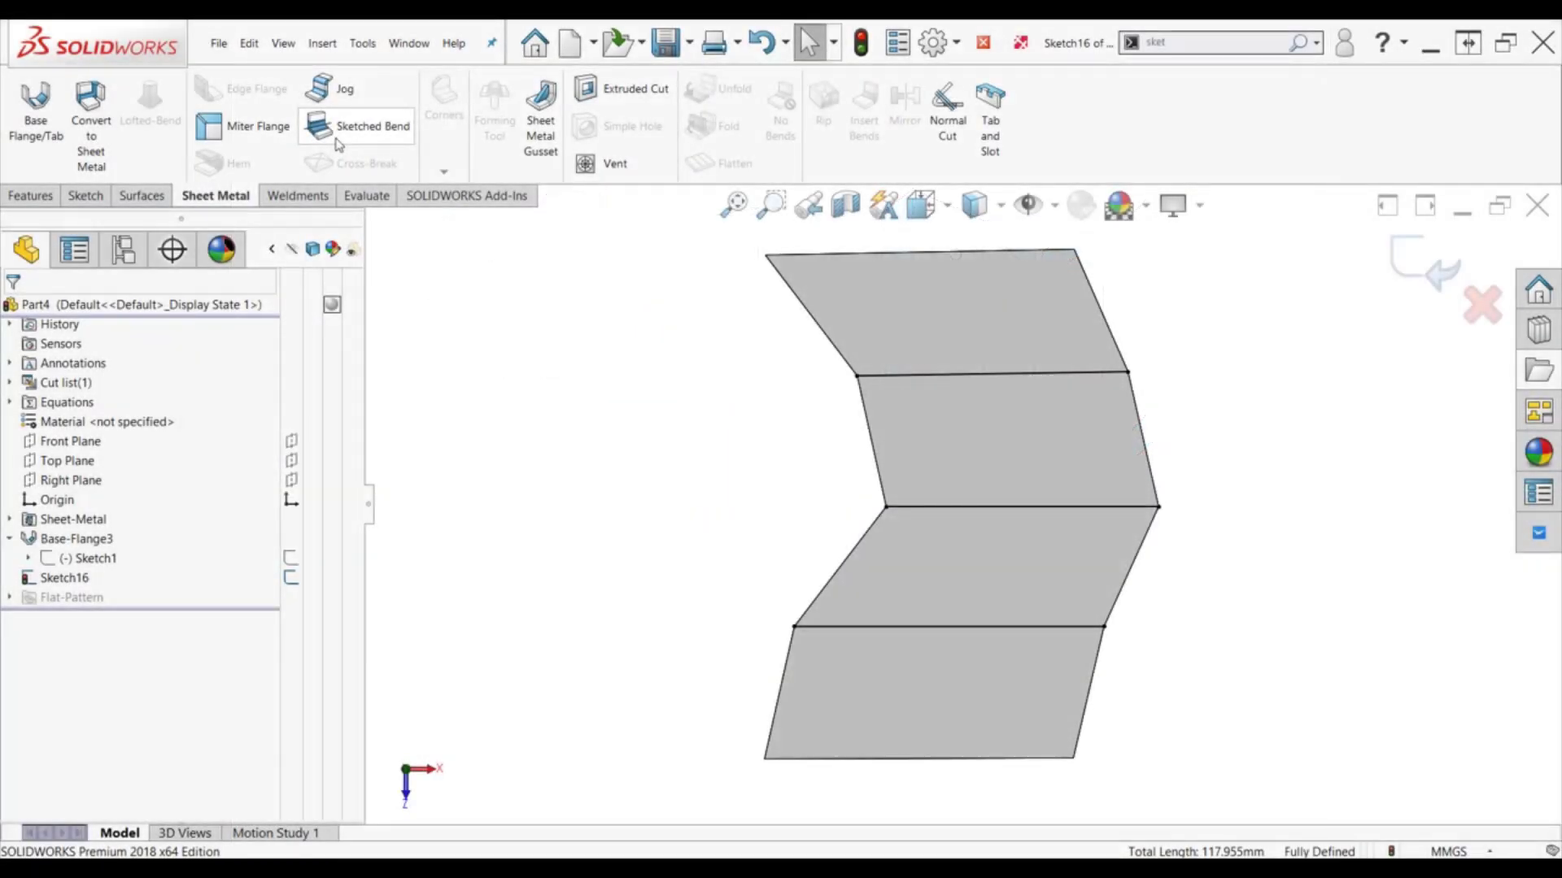
Step: Fold the flat pattern with a Sketched Bend, using the bottom face as the fixed face
{"action": "left_click", "coordinate": [339, 143]}
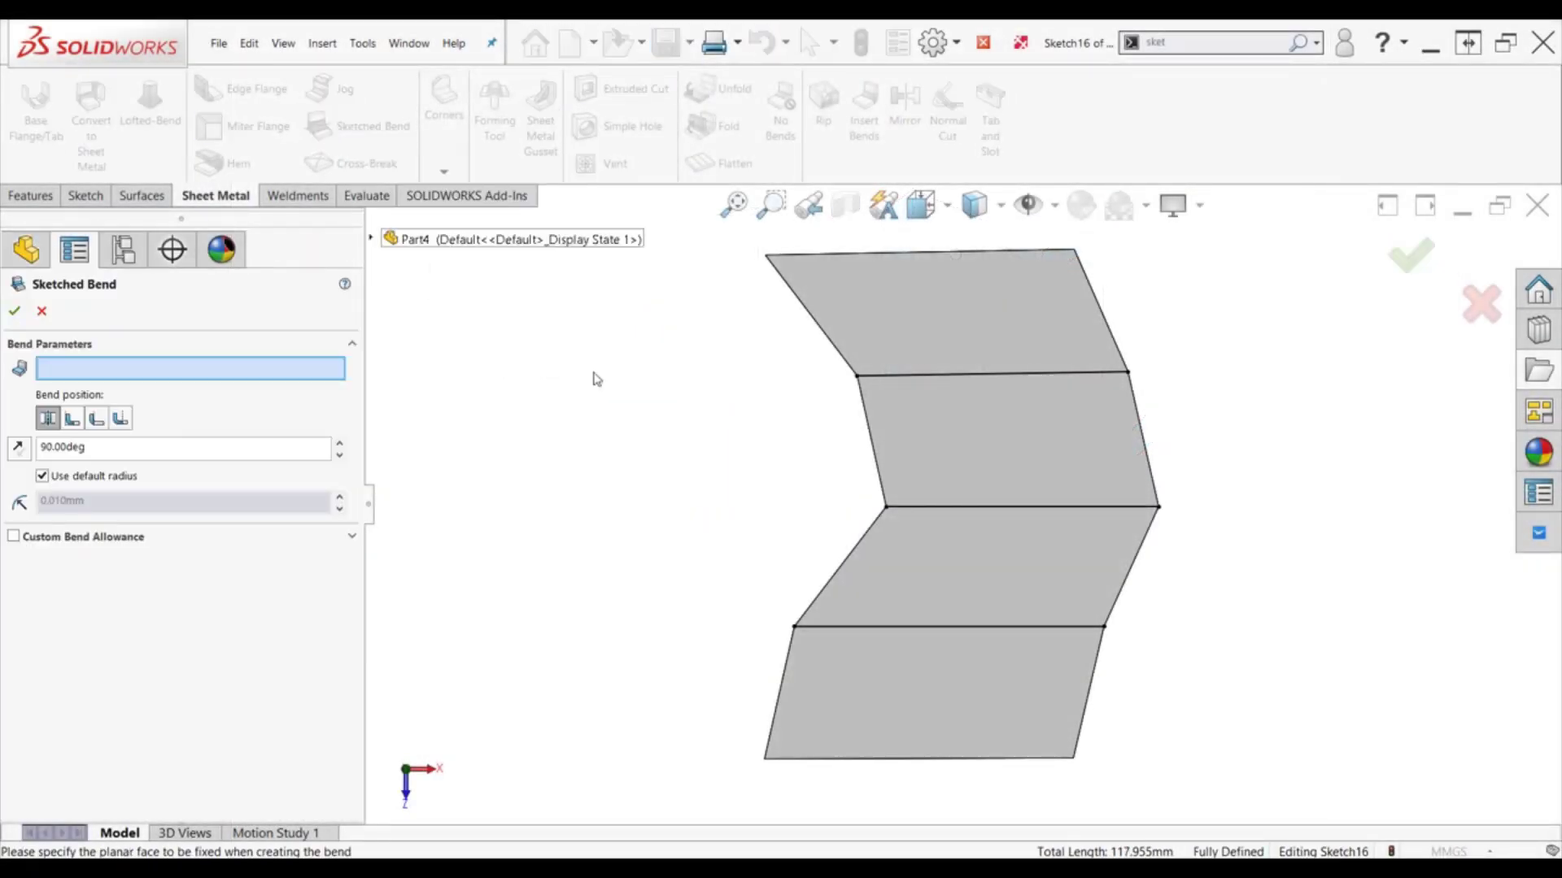
{"action": "left_click", "coordinate": [882, 680]}
{"action": "left_click", "coordinate": [16, 314]}
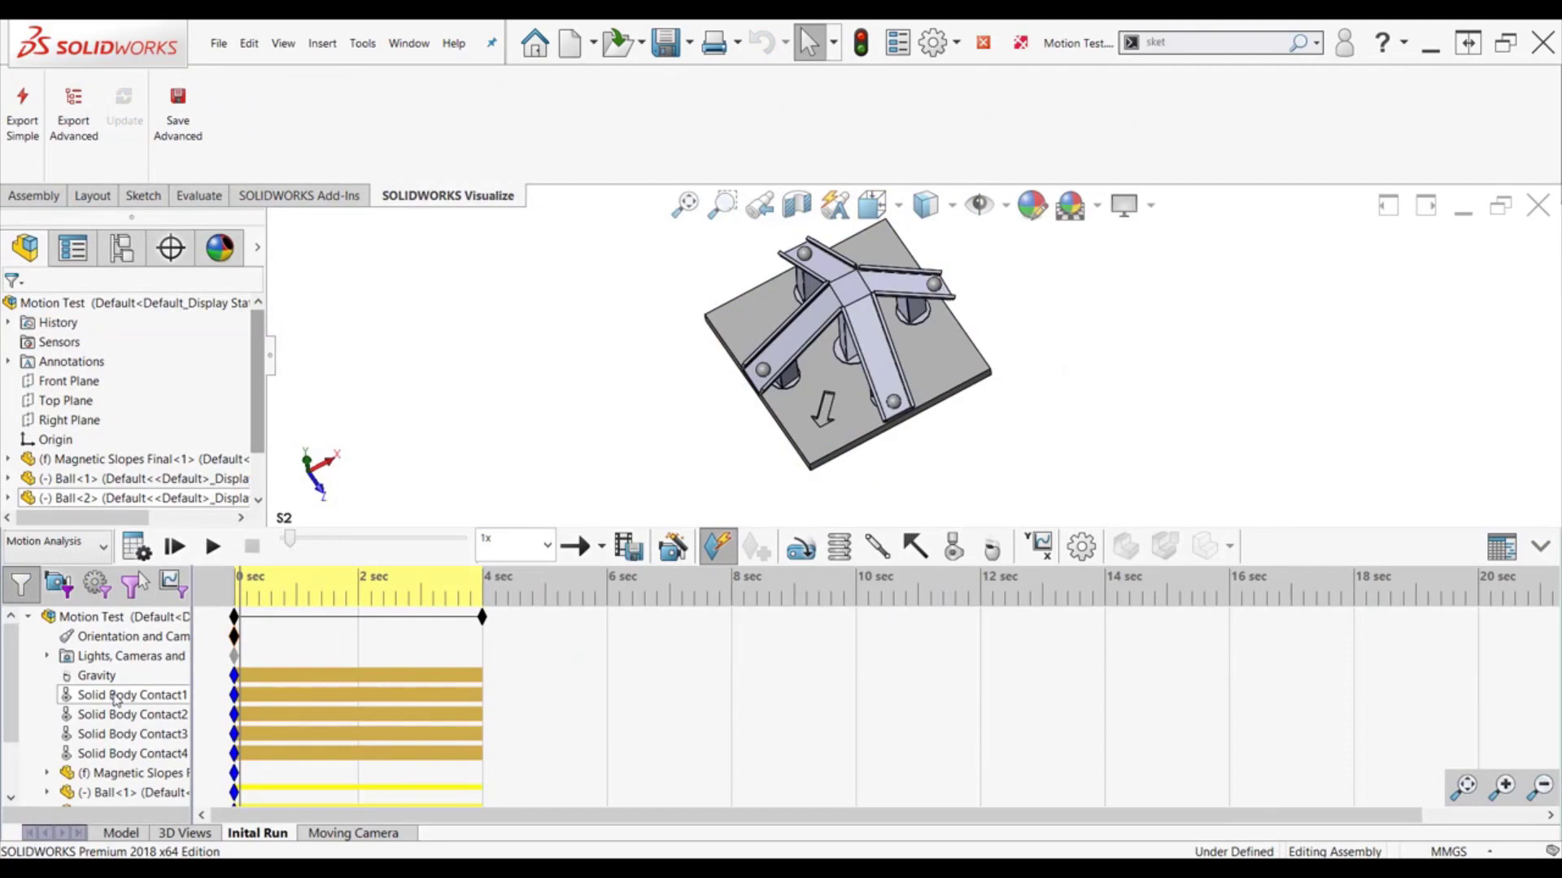
Step: Inspect Solid Body Contact1 through Contact4 to see which balls and bodies each one covers
{"action": "left_click", "coordinate": [116, 696]}
{"action": "left_click", "coordinate": [114, 716]}
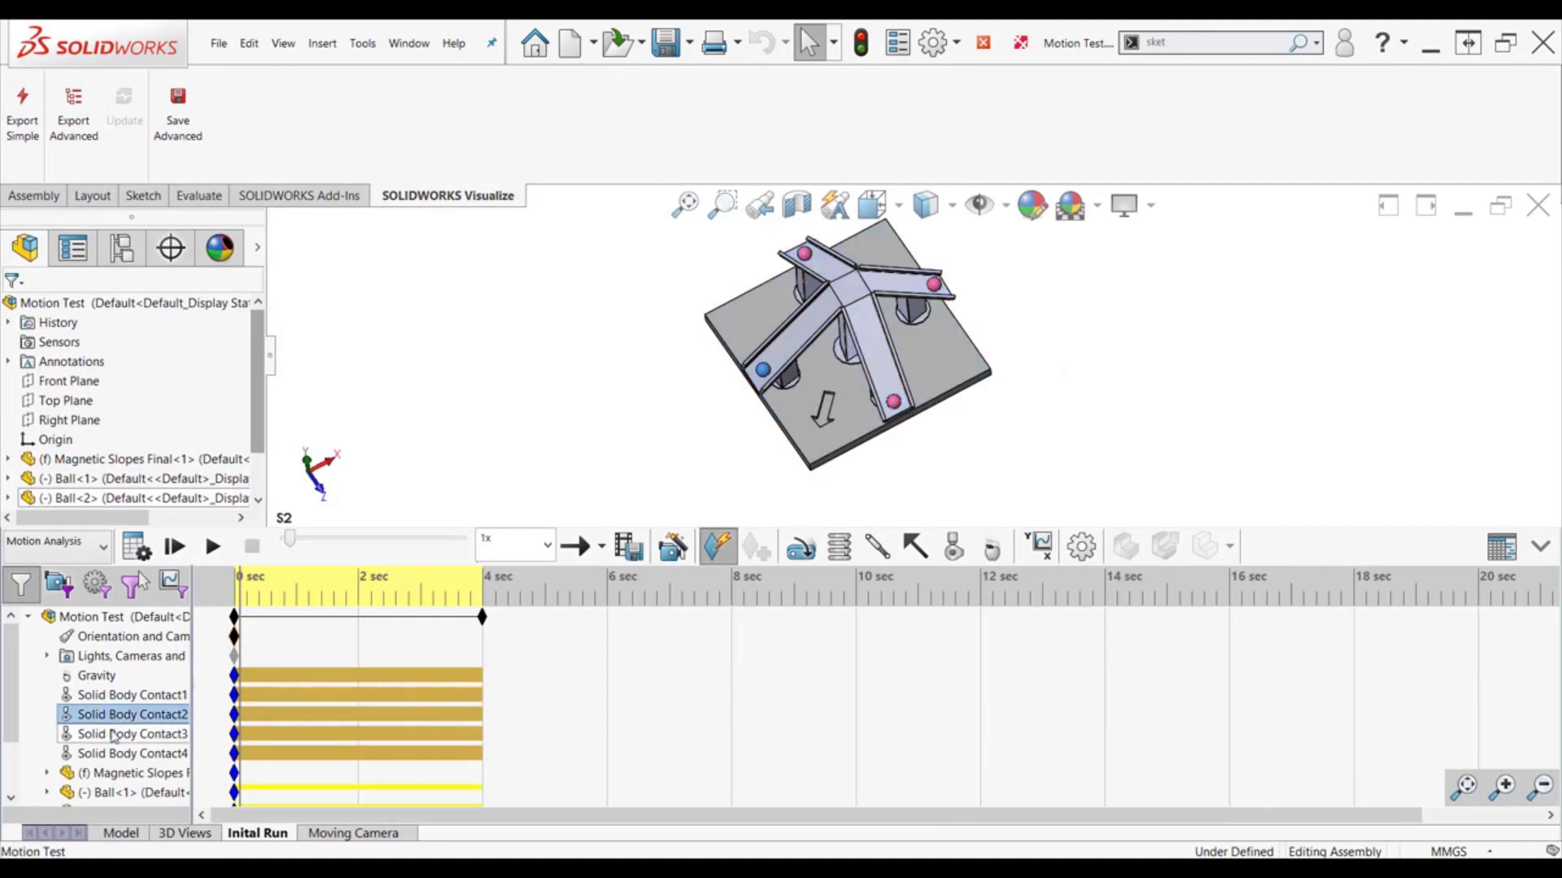
{"action": "left_click", "coordinate": [113, 735]}
{"action": "left_click", "coordinate": [113, 754]}
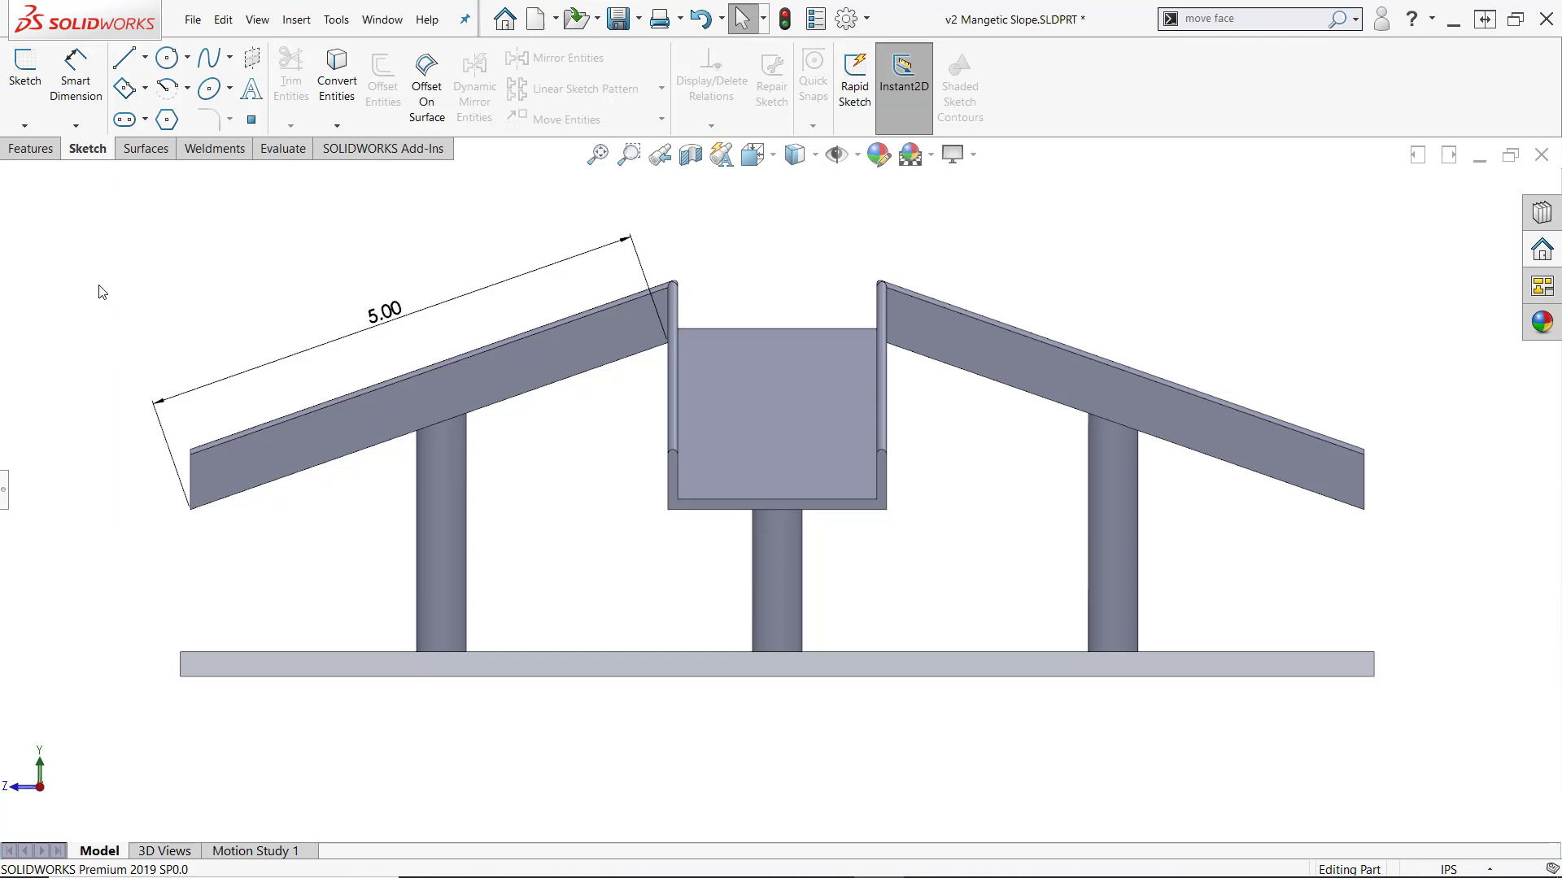
Step: View the dimensioned ramp model in isometric, then orbit to a lower, side-on angle
{"action": "key", "text": "ctrl+7"}
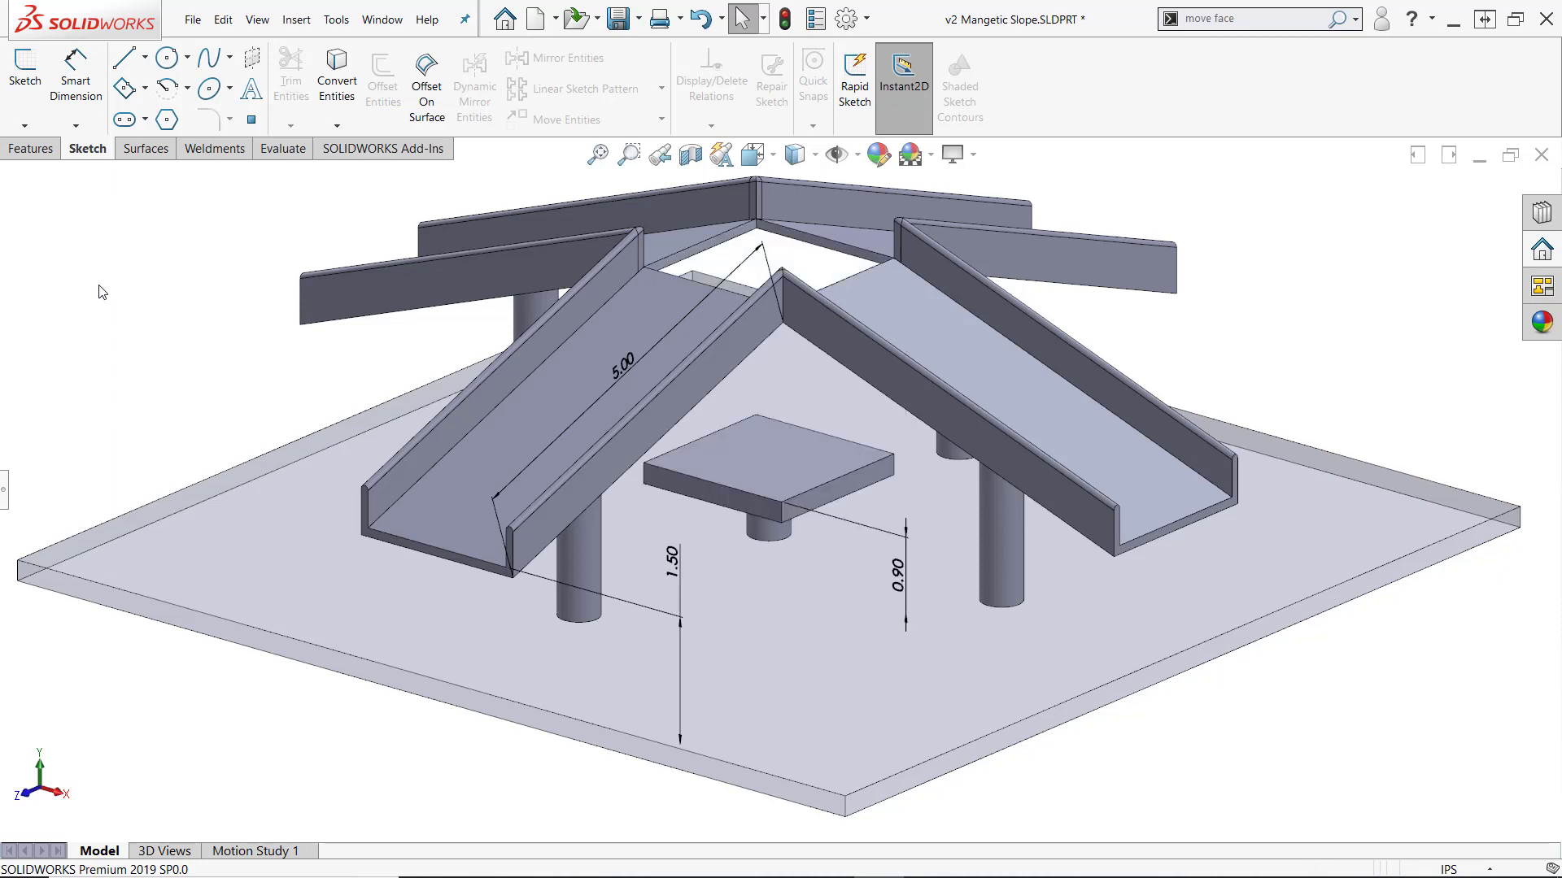
{"action": "middle_click_drag", "start_coordinate": [104, 298], "coordinate": [93, 262]}
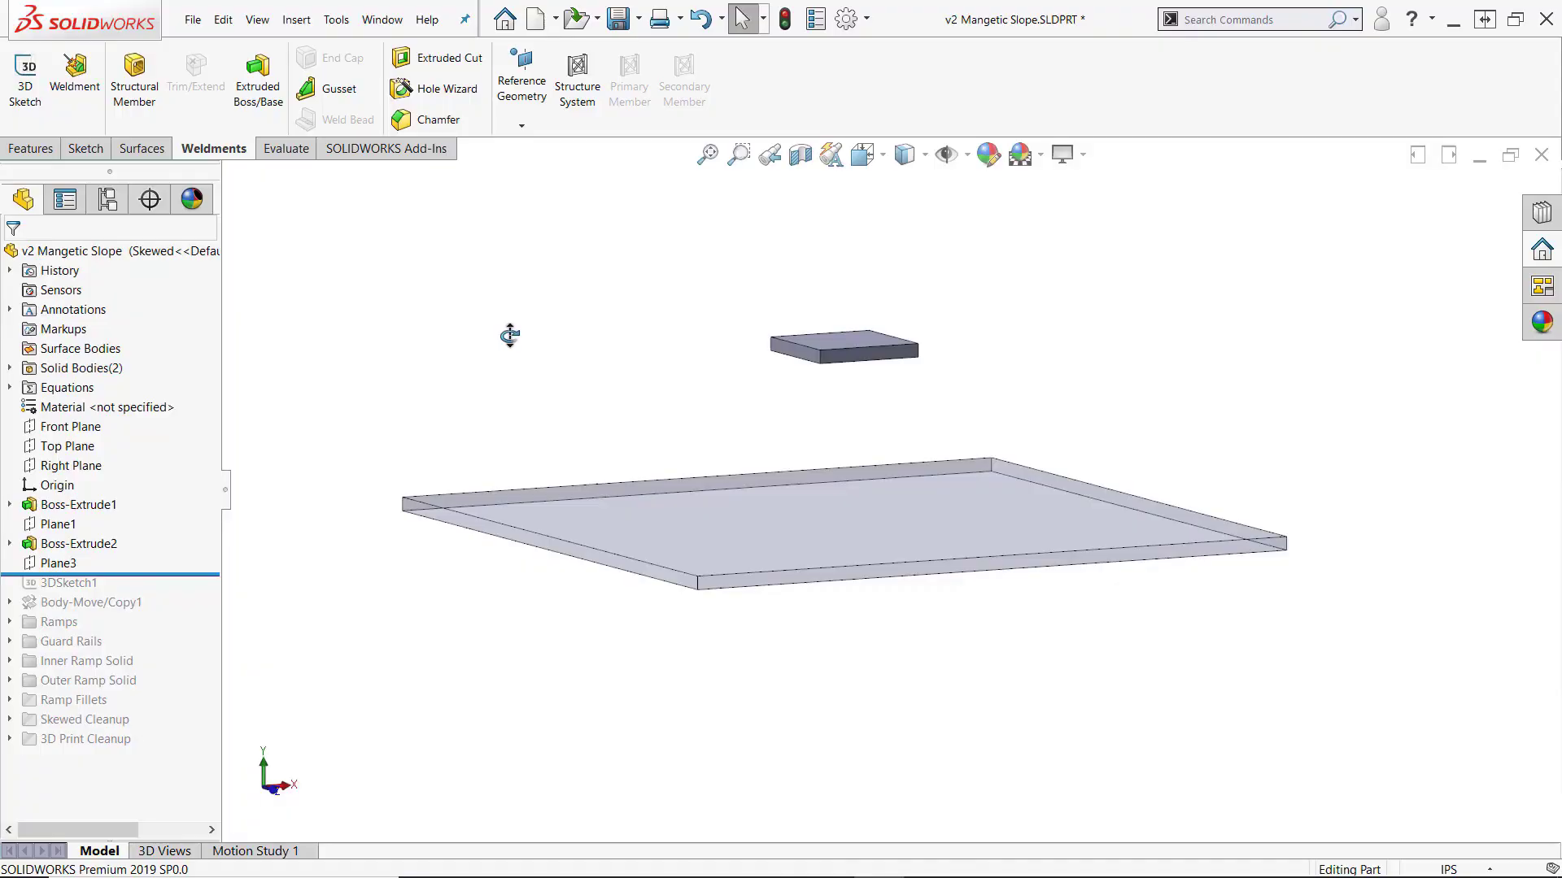
Step: Edit Plane3, viewed normal-to, and accept its 3.00 in offset from the platform vertex
{"action": "left_click", "coordinate": [25, 570]}
{"action": "key", "text": "ctrl+8"}
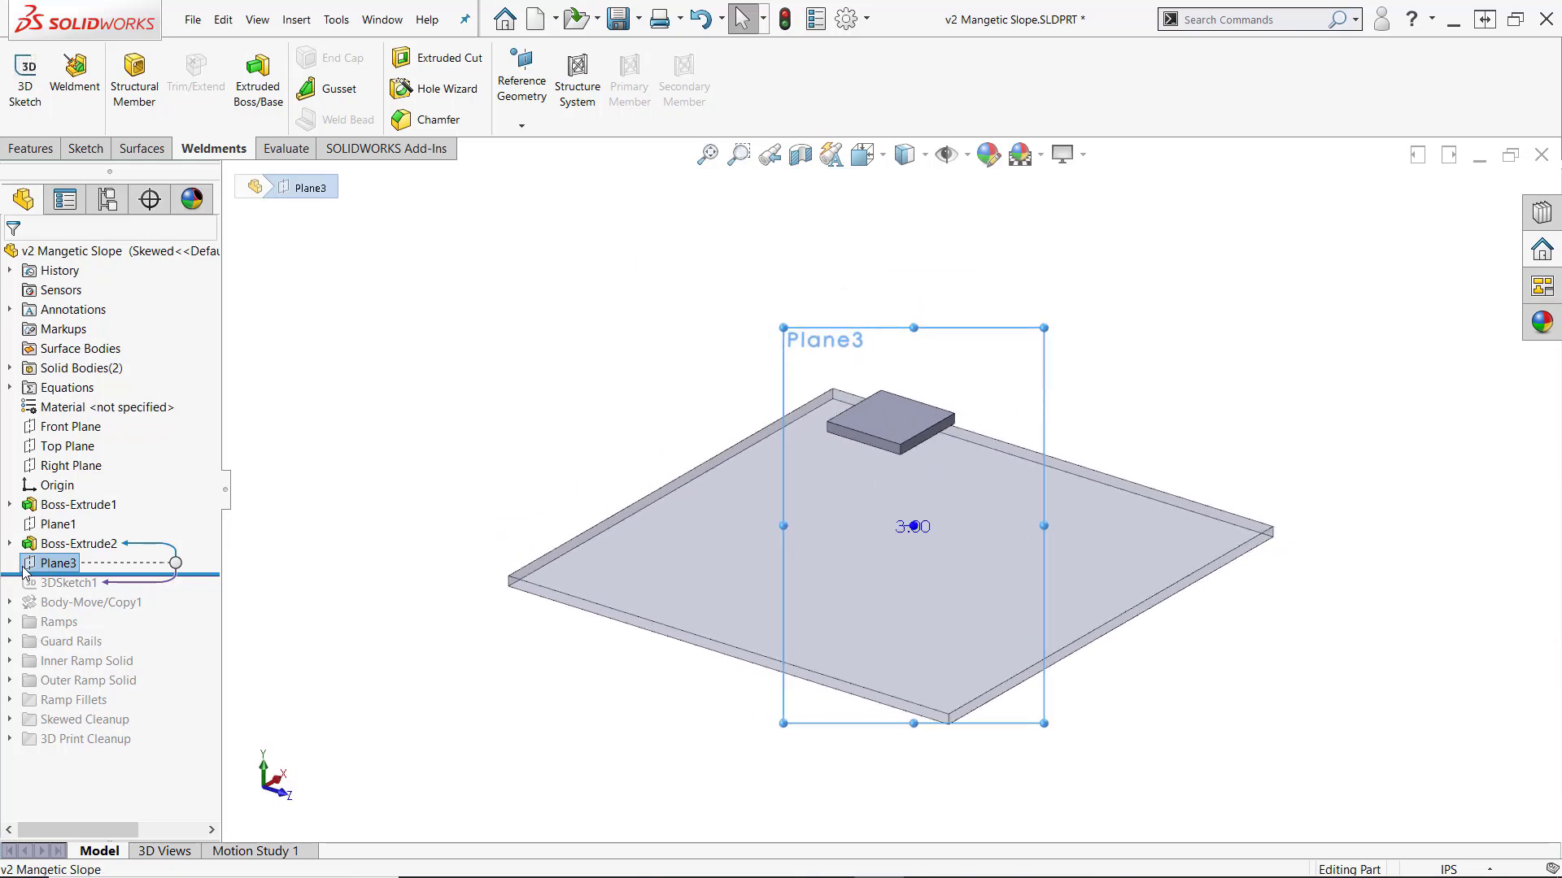
{"action": "right_click", "coordinate": [45, 569]}
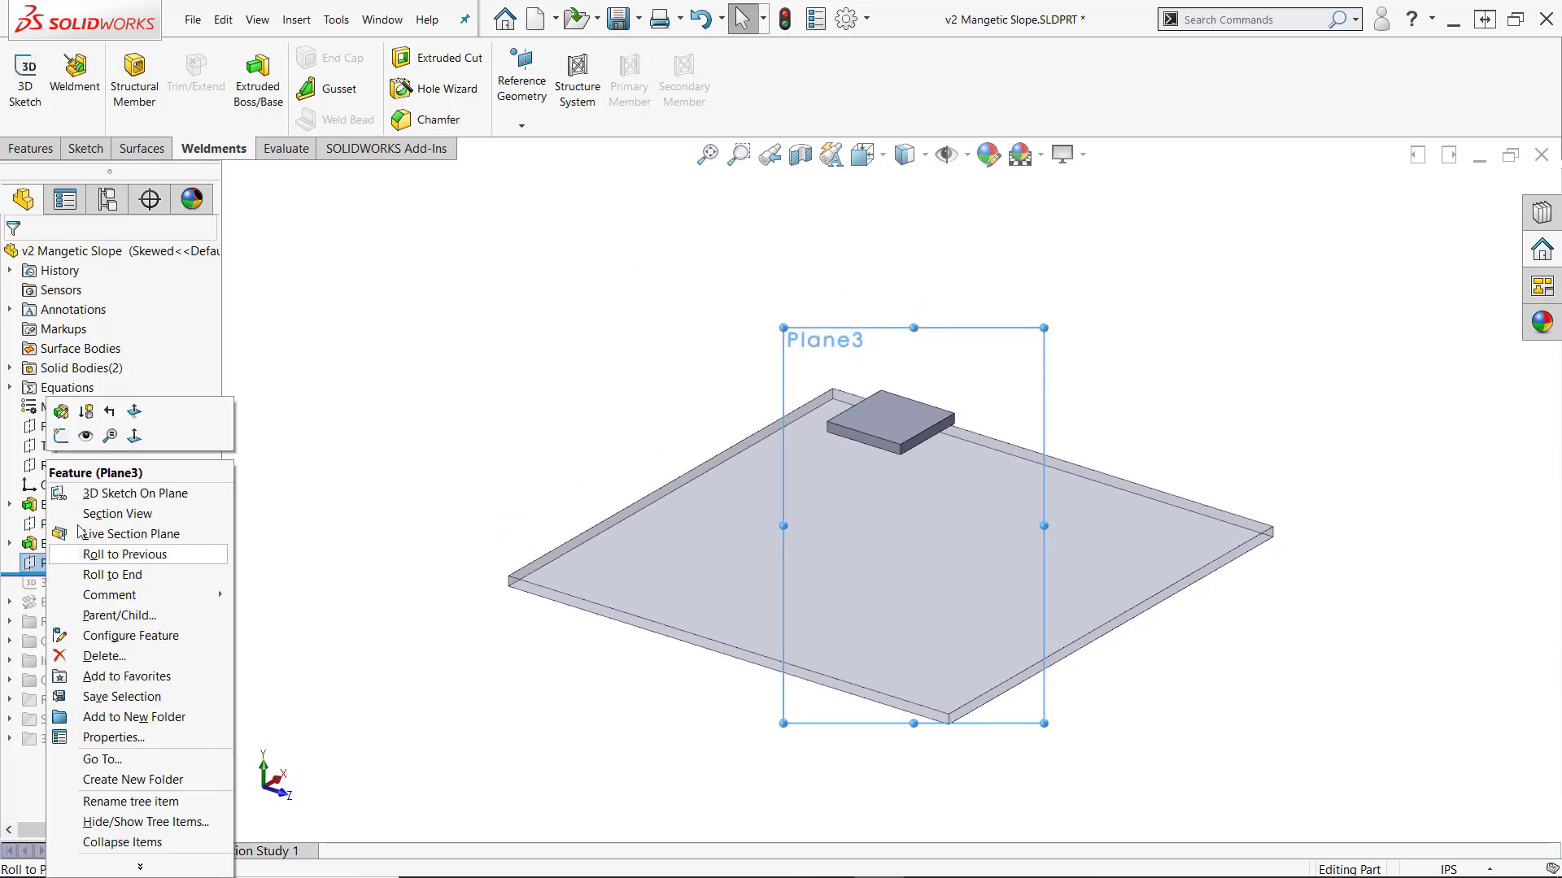
{"action": "left_click", "coordinate": [71, 412]}
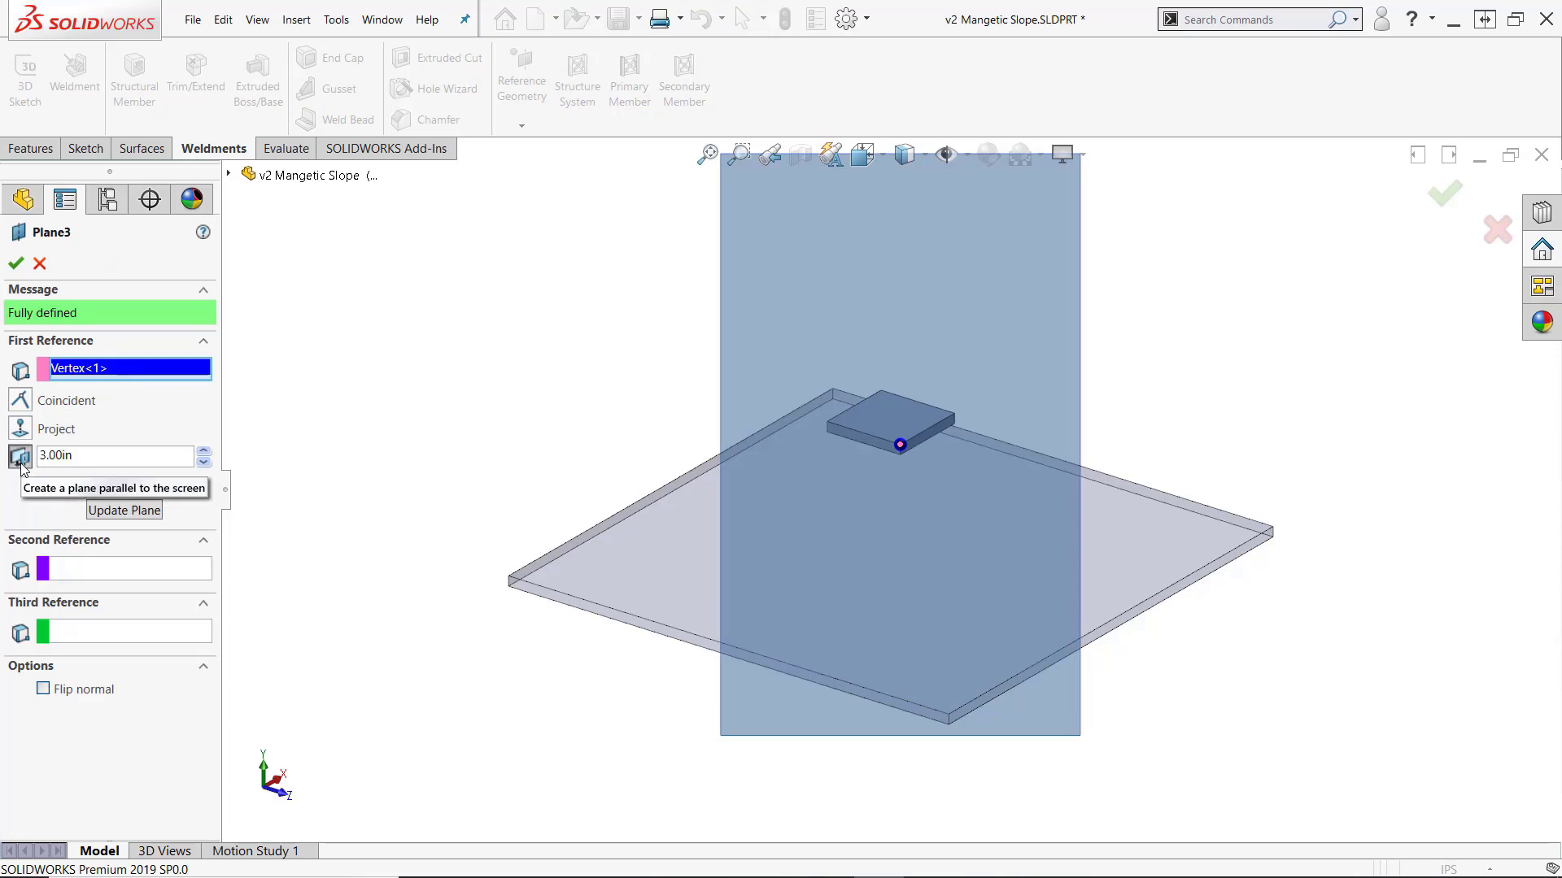
{"action": "key", "text": "Return"}
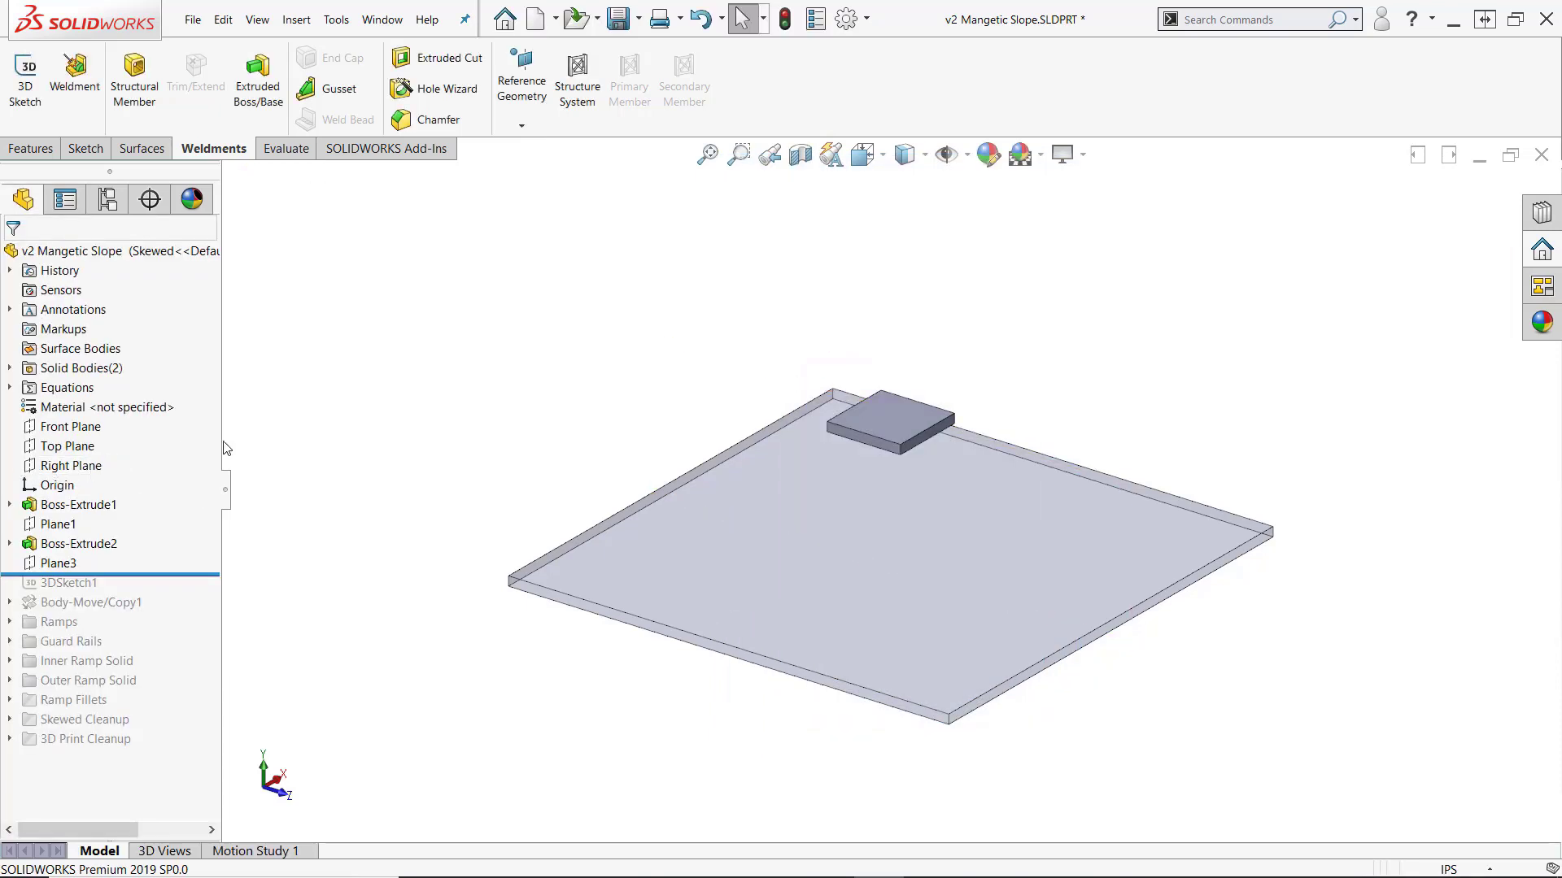
Step: In front view, roll forward past Body-Move/Copy1 and select it to inspect its references
{"action": "key", "text": "ctrl+1"}
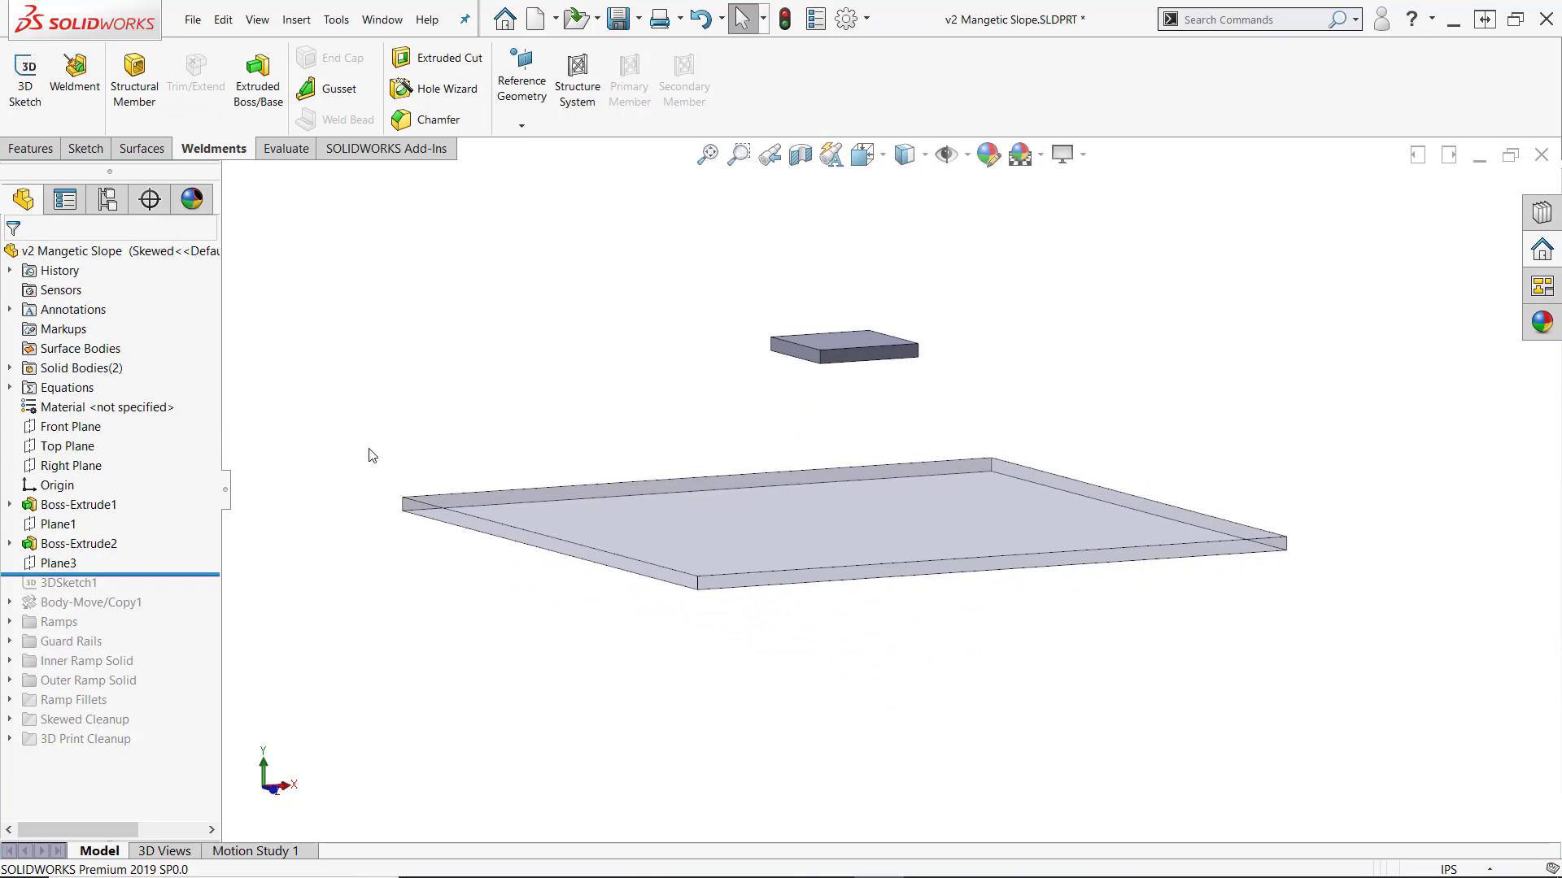
{"action": "left_click_drag", "start_coordinate": [189, 573], "coordinate": [185, 613]}
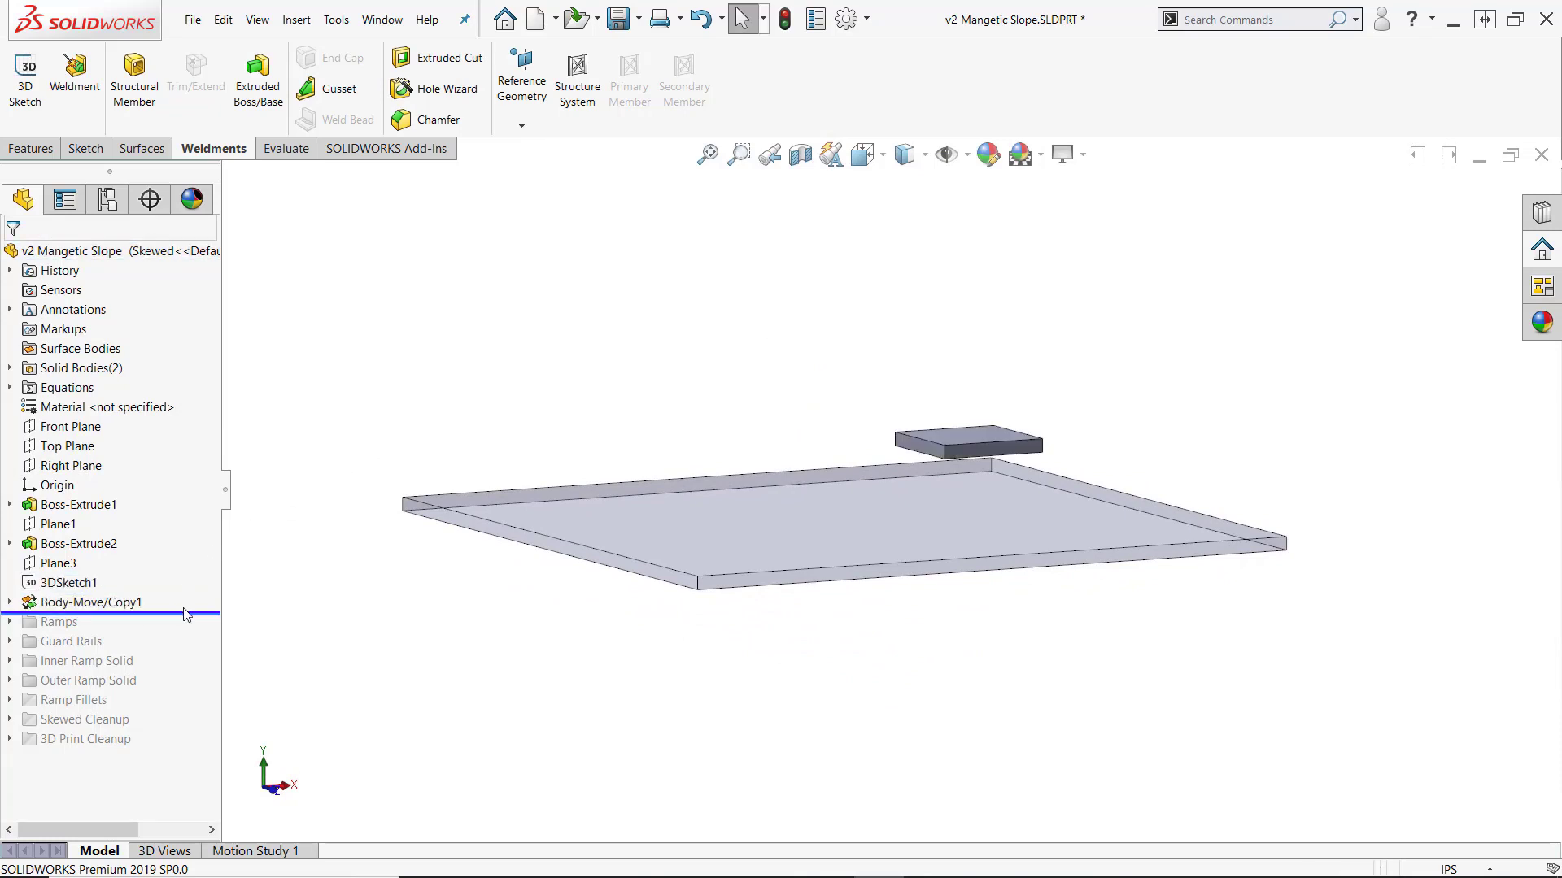
{"action": "left_click", "coordinate": [128, 605]}
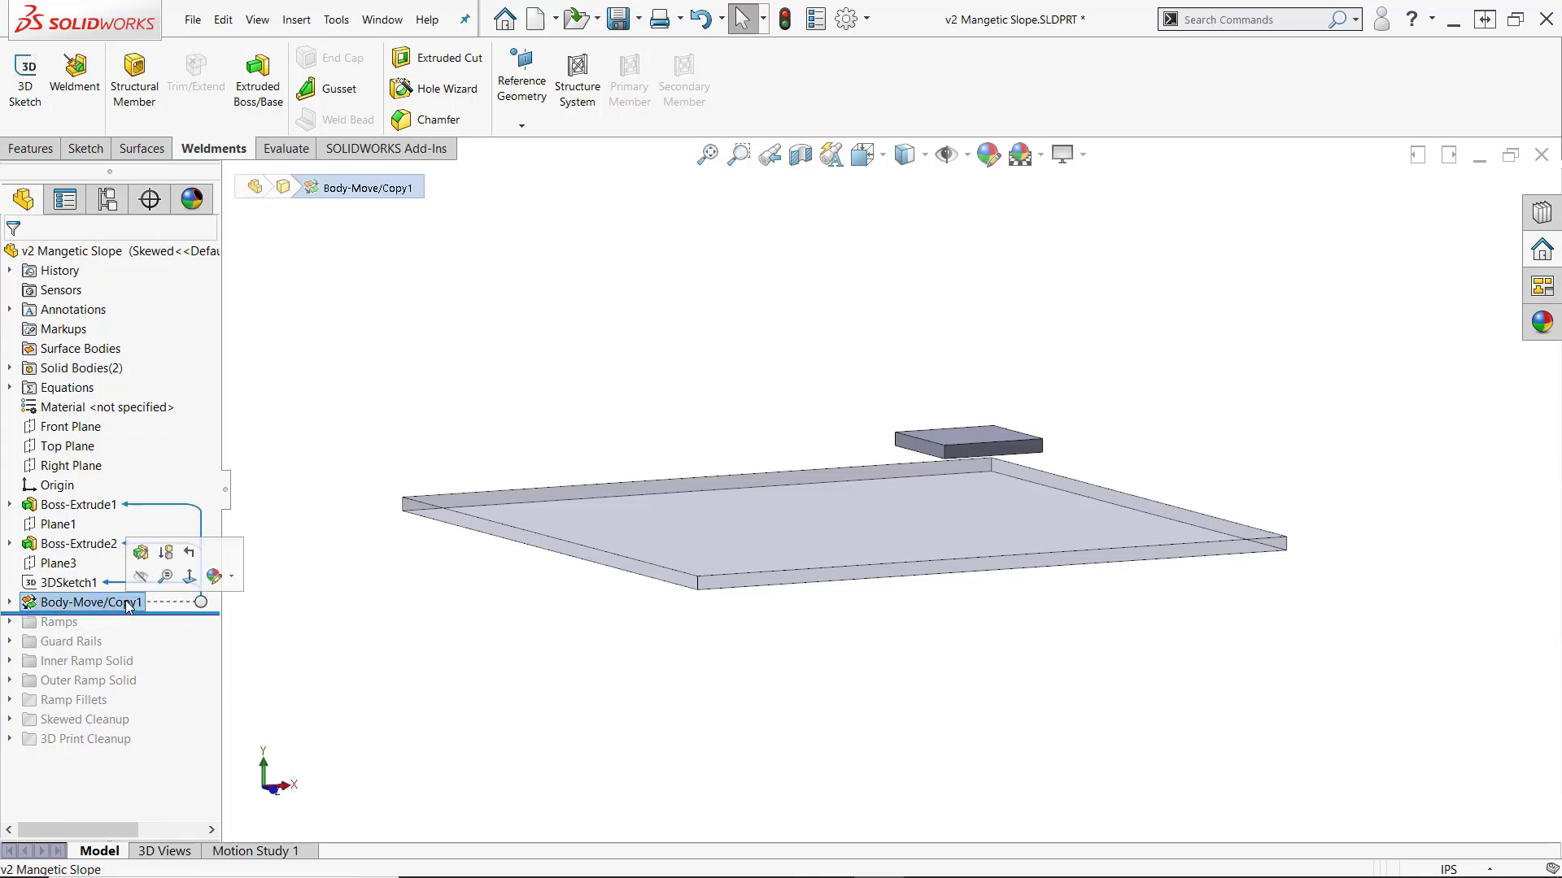
Step: Hide the four Ramp References bodies
{"action": "left_click", "coordinate": [65, 583]}
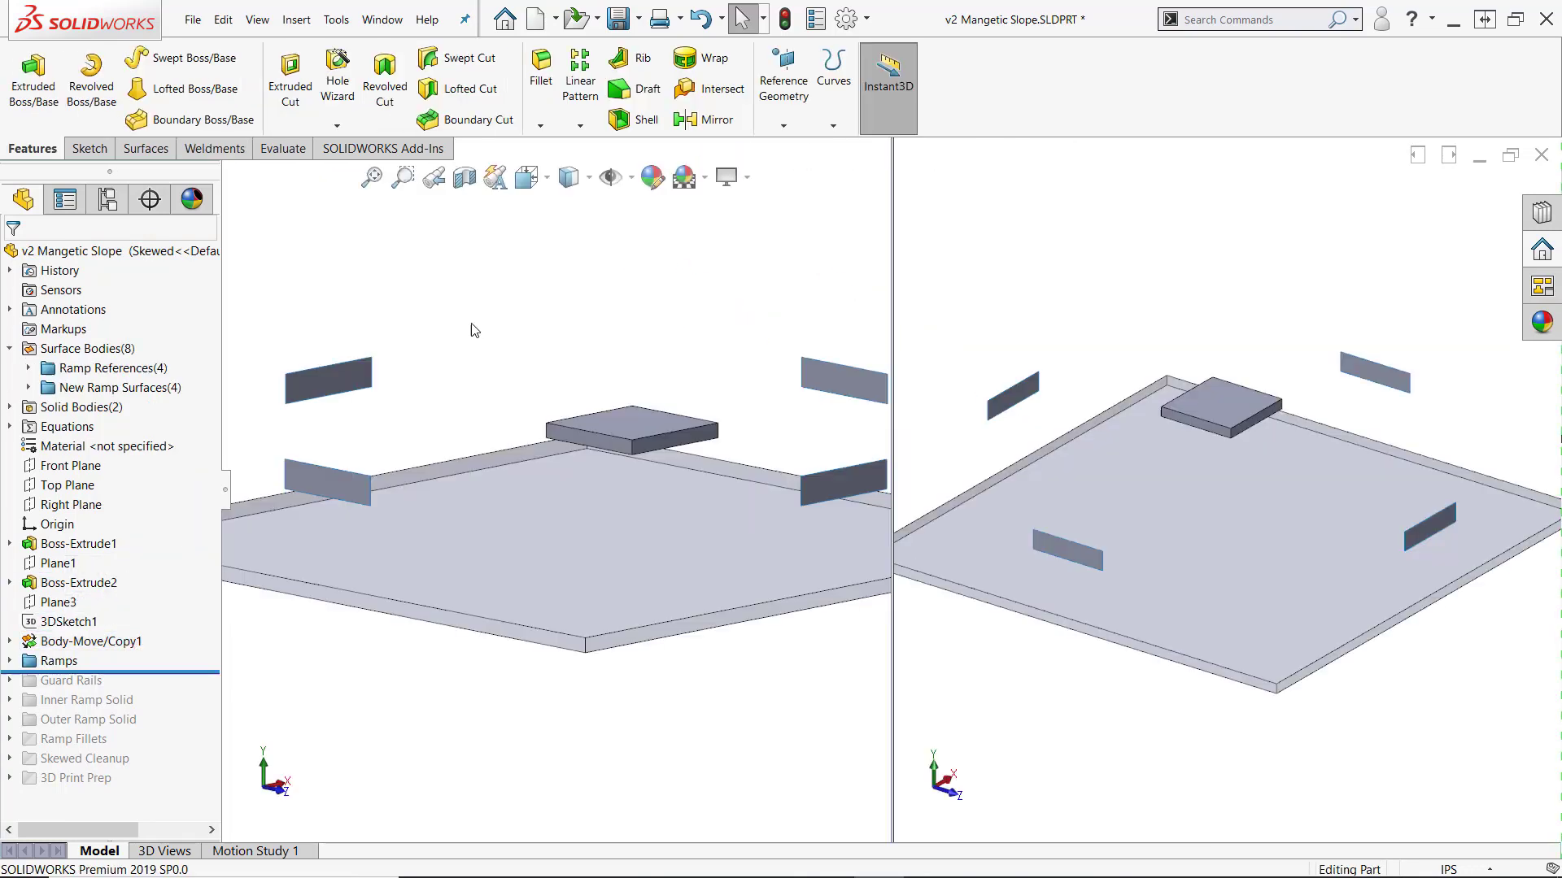
{"action": "left_click", "coordinate": [157, 373]}
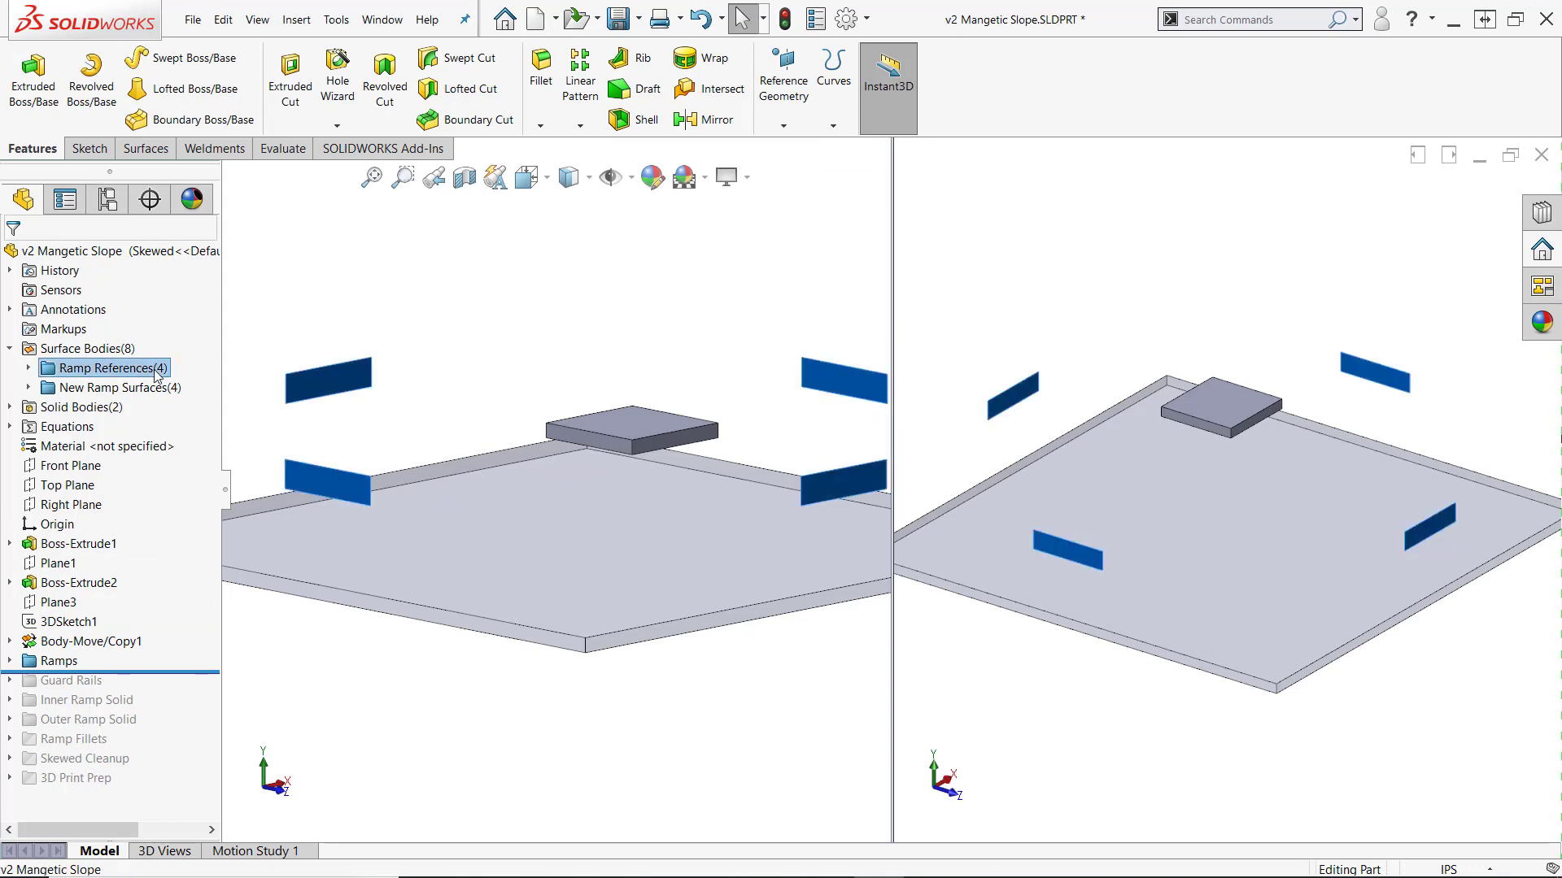
{"action": "right_click", "coordinate": [157, 372]}
{"action": "left_click", "coordinate": [213, 399]}
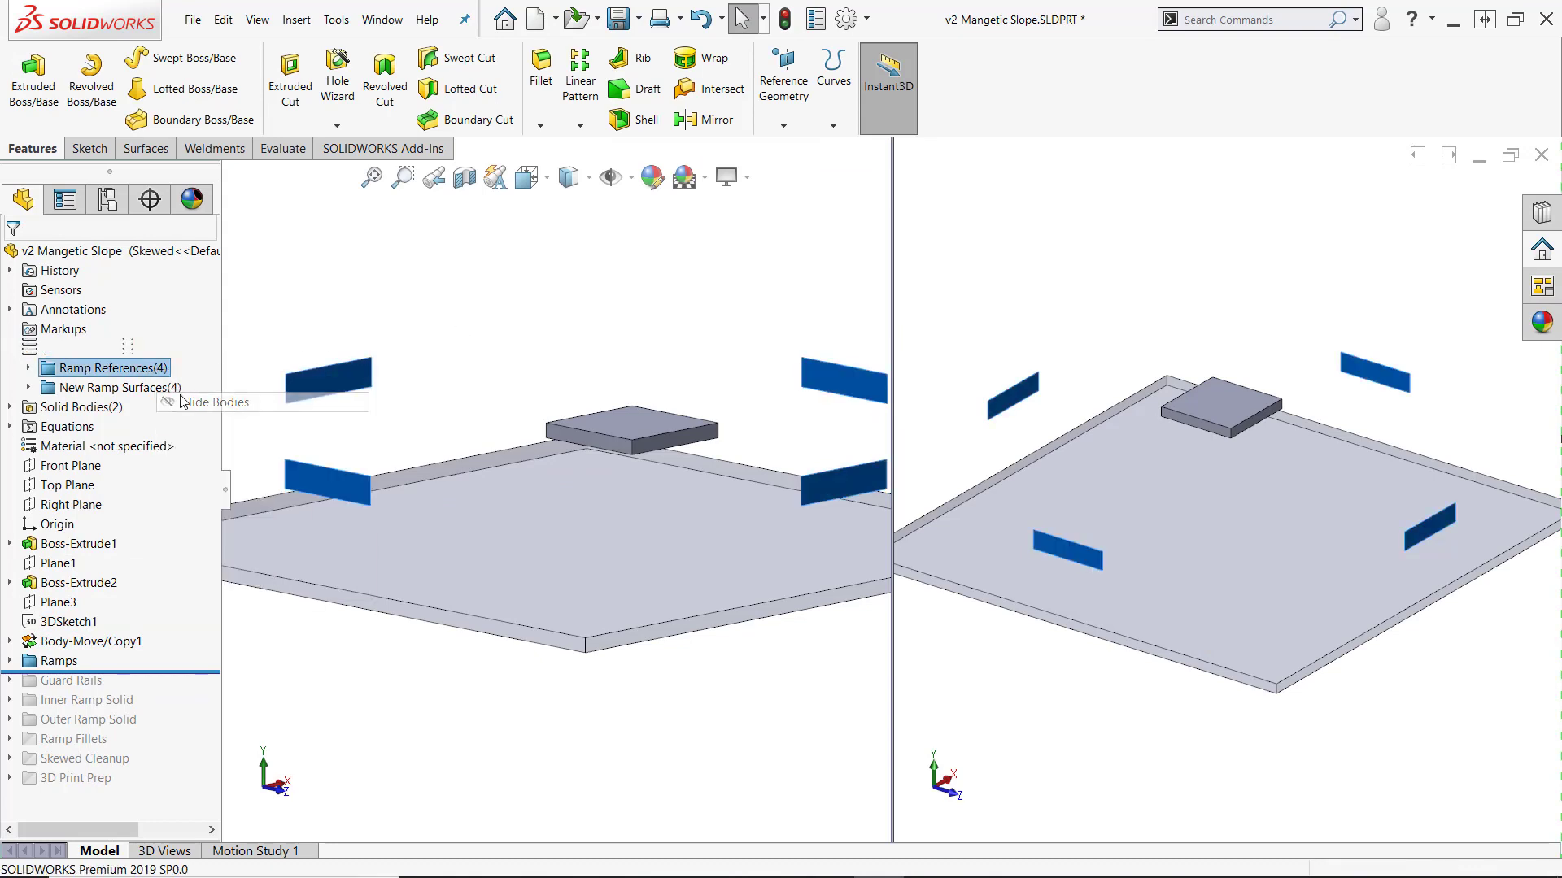
Step: Show the four New Ramp Surfaces and view them edge-on in the left viewport
{"action": "right_click", "coordinate": [178, 394]}
{"action": "left_click", "coordinate": [210, 427]}
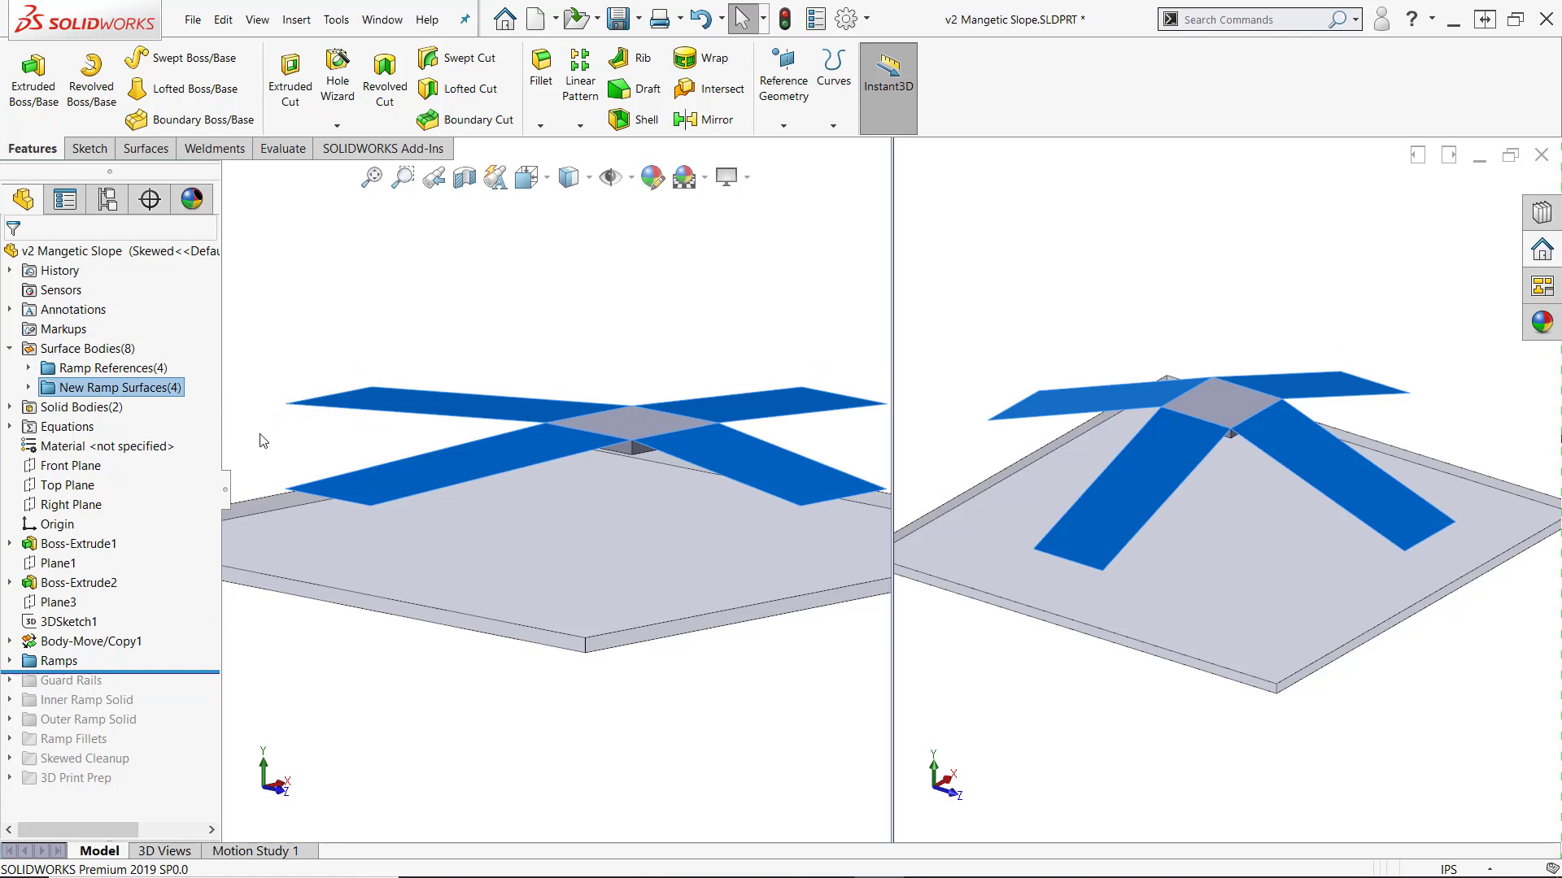
{"action": "middle_click_drag", "start_coordinate": [316, 442], "coordinate": [318, 407]}
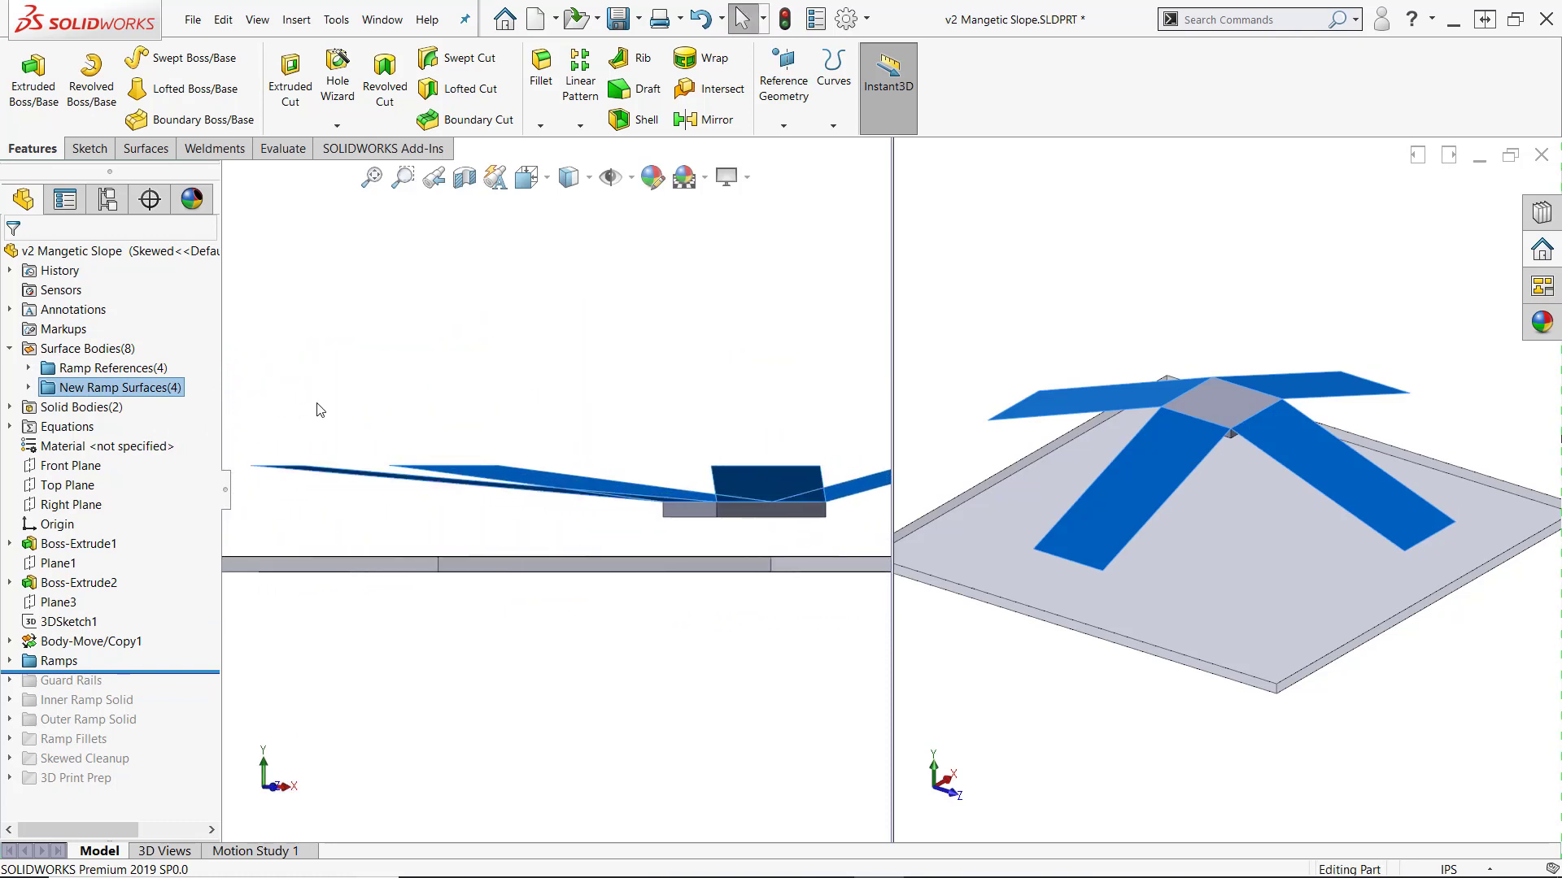
{"action": "left_click", "coordinate": [319, 409]}
{"action": "left_click", "coordinate": [381, 20]}
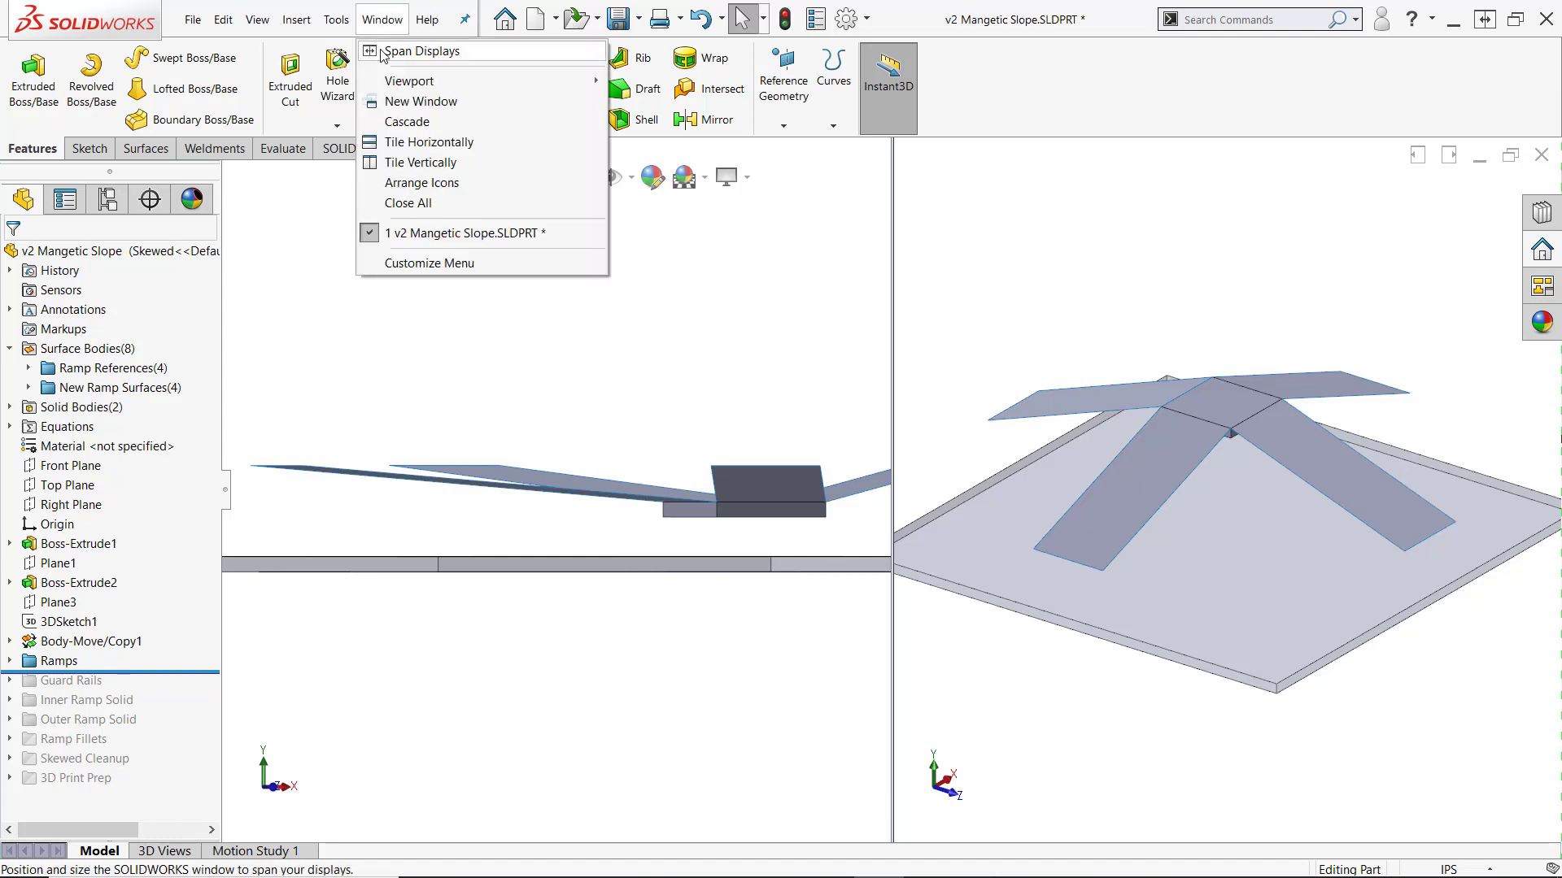
{"action": "mouse_move", "coordinate": [401, 82]}
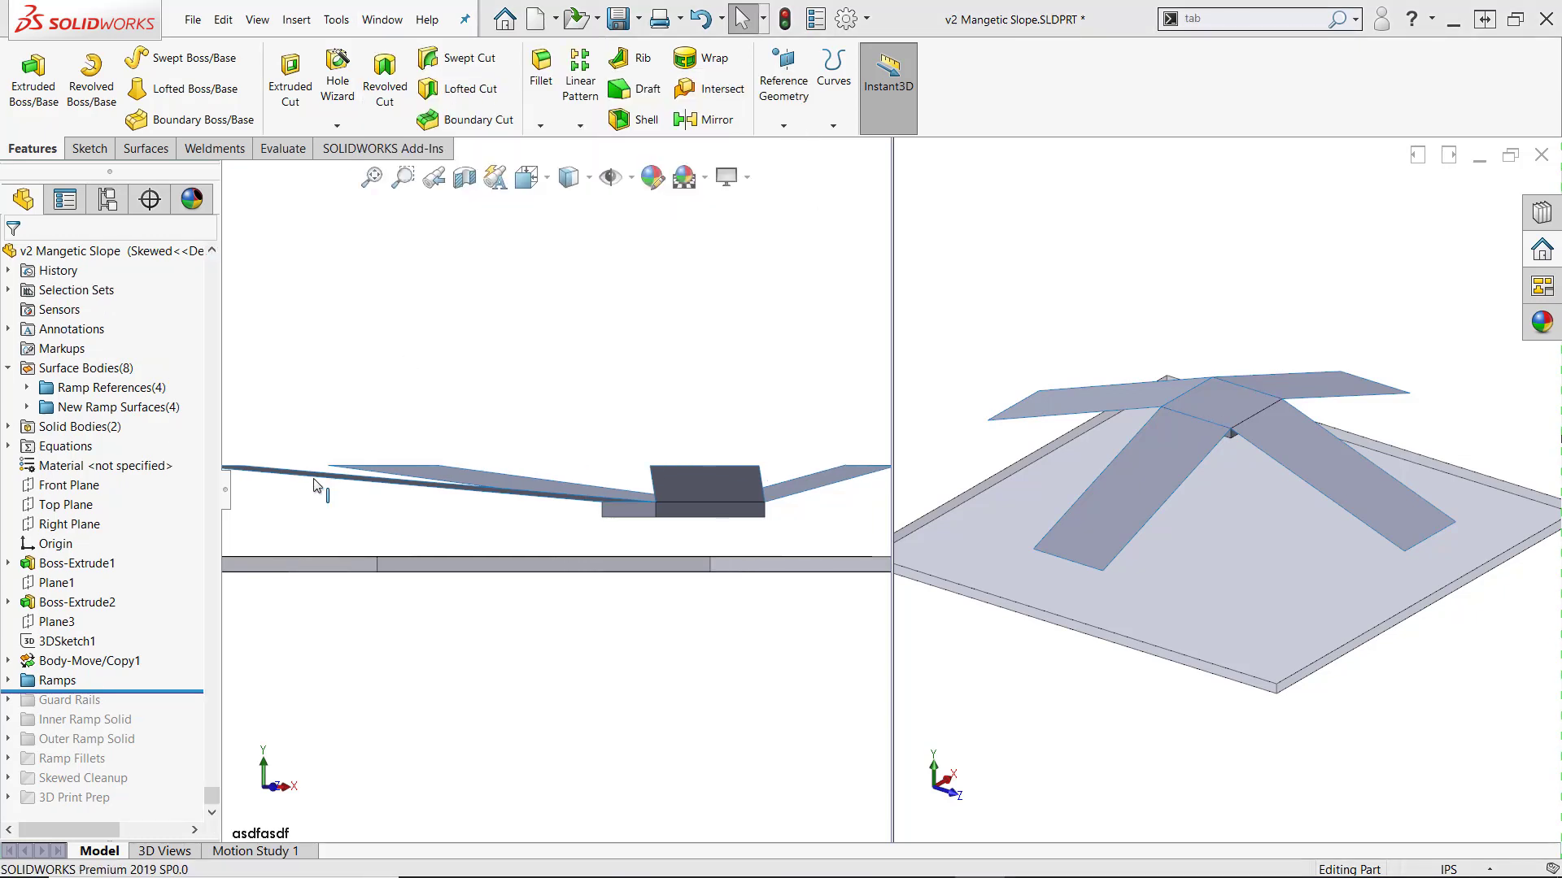
Step: Roll forward through Skewed Cleanup, then edit Tab and Slot-Tab1 from the tab face under the platform
{"action": "left_click_drag", "start_coordinate": [161, 690], "coordinate": [151, 788]}
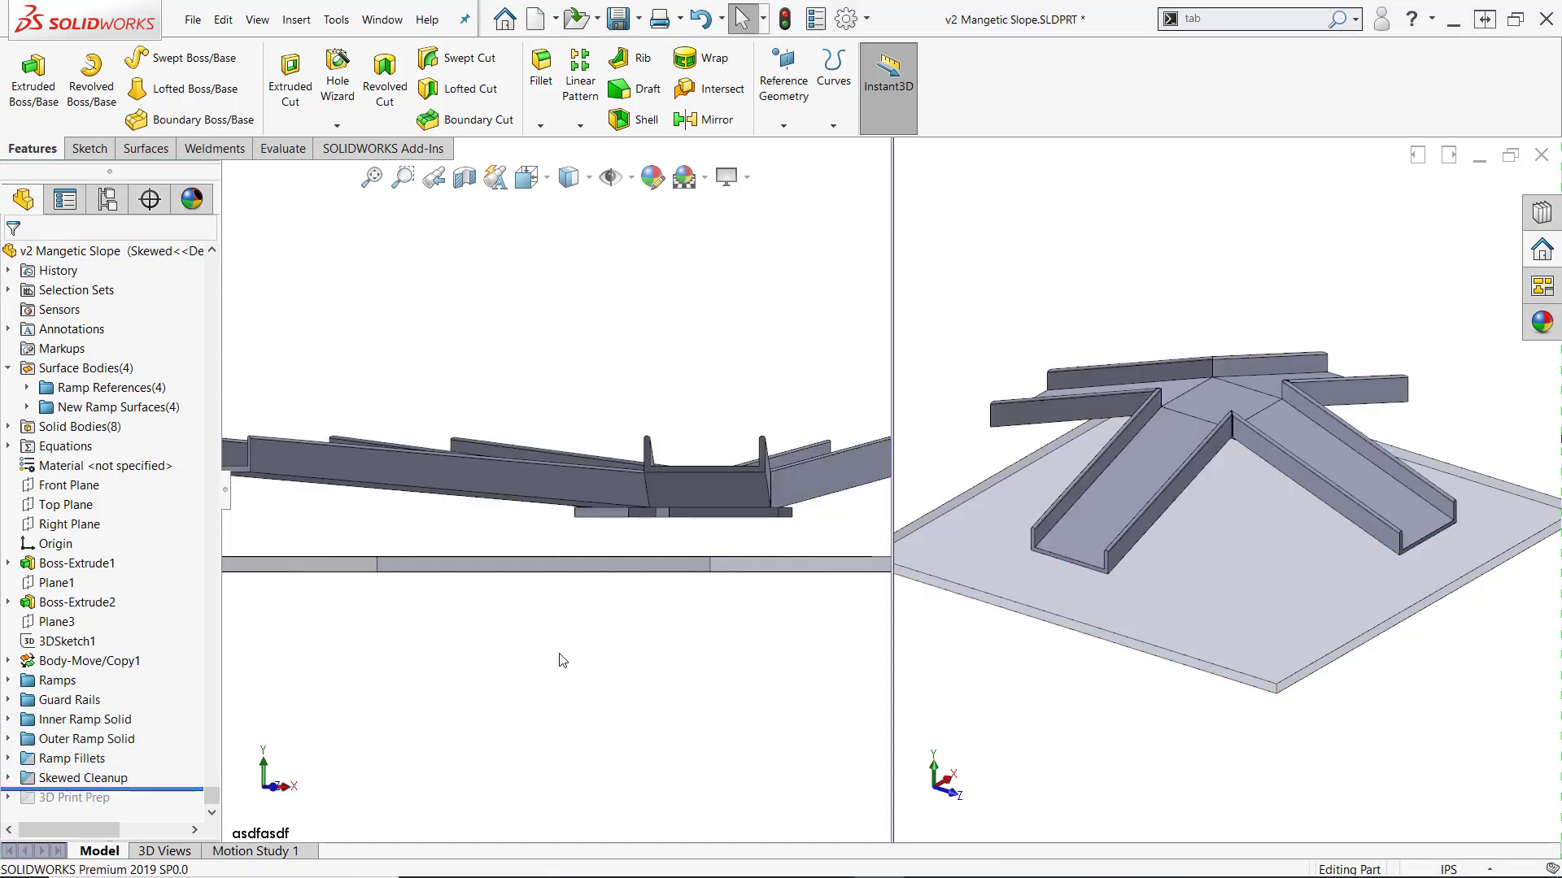
{"action": "middle_click_drag", "start_coordinate": [562, 660], "coordinate": [503, 475]}
{"action": "scroll", "coordinate": [623, 549], "scroll_direction": "down", "scroll_amount": 6}
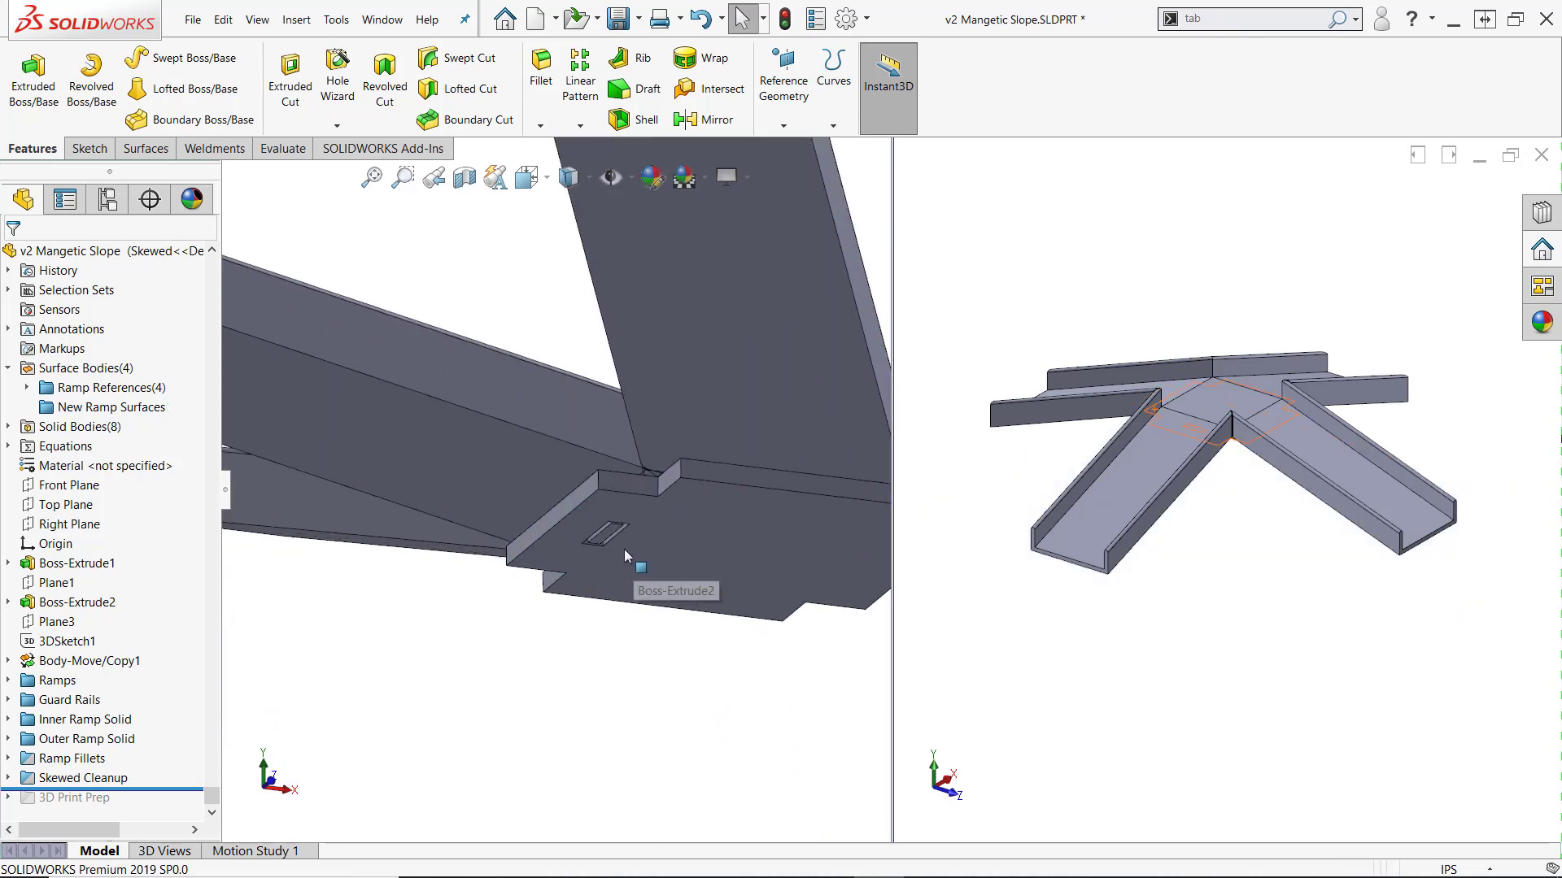
{"action": "middle_click_drag", "start_coordinate": [571, 518], "coordinate": [582, 480]}
{"action": "left_click", "coordinate": [589, 486]}
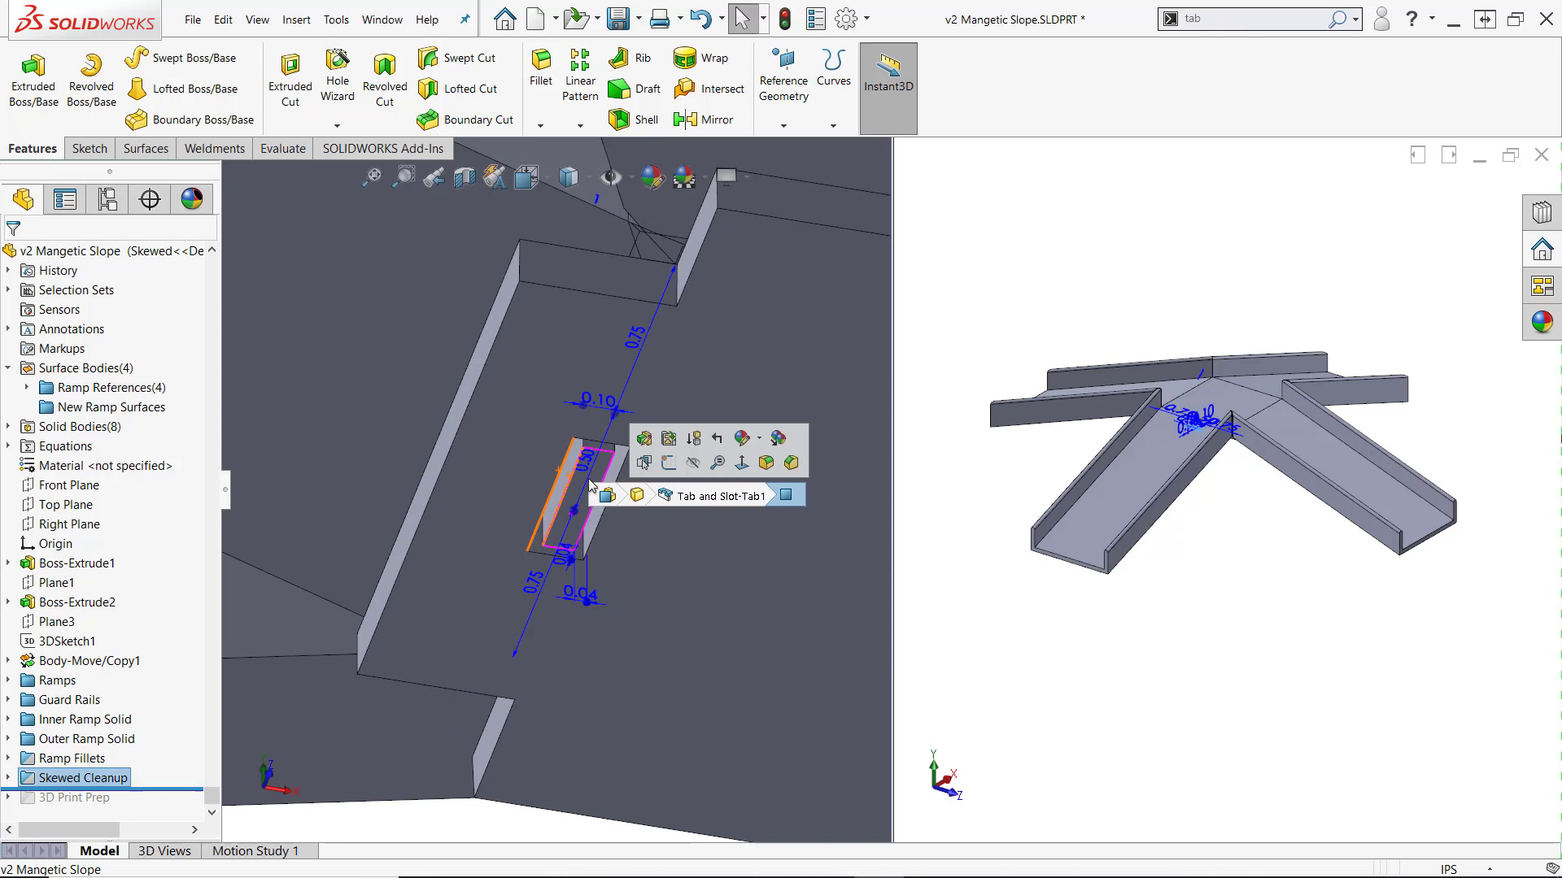
{"action": "left_click", "coordinate": [642, 441]}
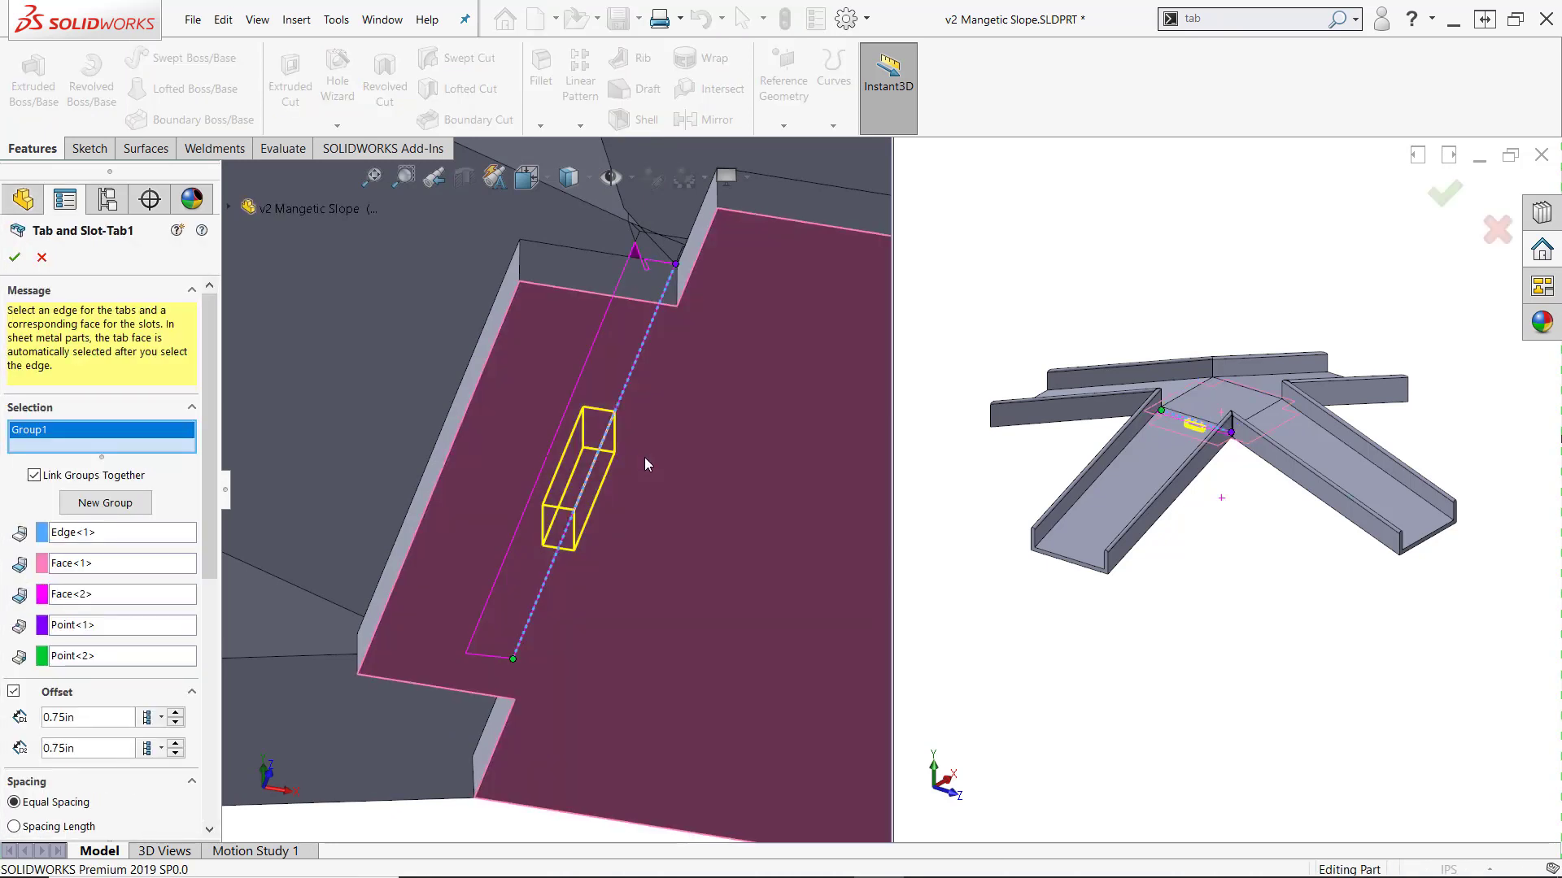